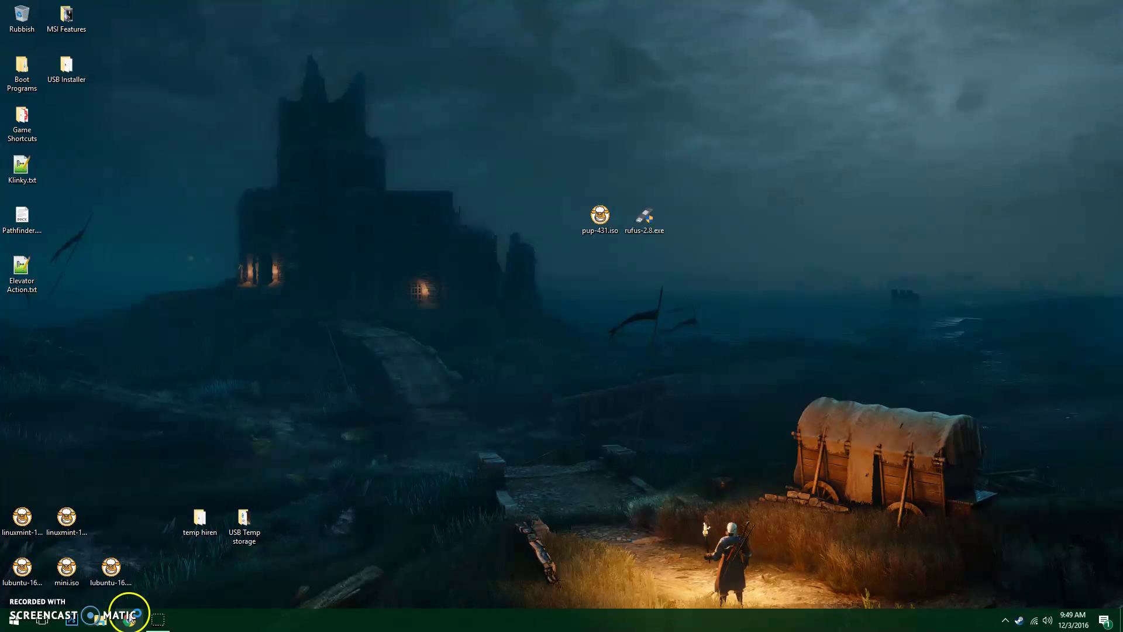
Step: Enlarge the Chrome window and position it near the centre of the desktop
left_click_drag(730, 298, 299, 28)
left_click(675, 438)
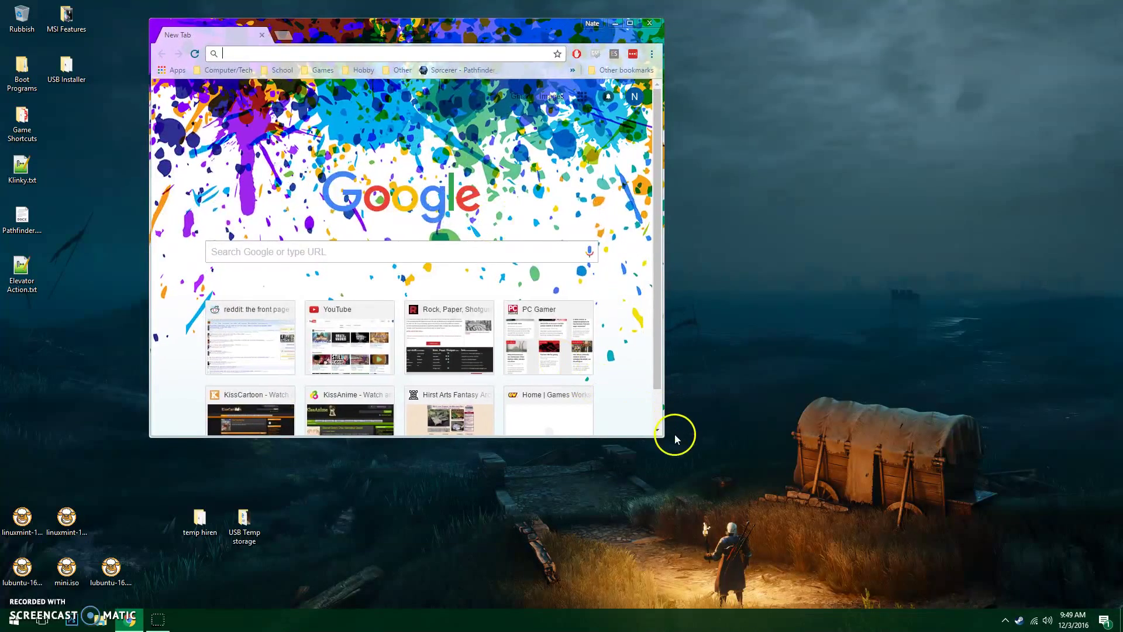
left_click_drag(667, 434, 1092, 551)
left_click(549, 129)
left_click_drag(489, 30, 452, 56)
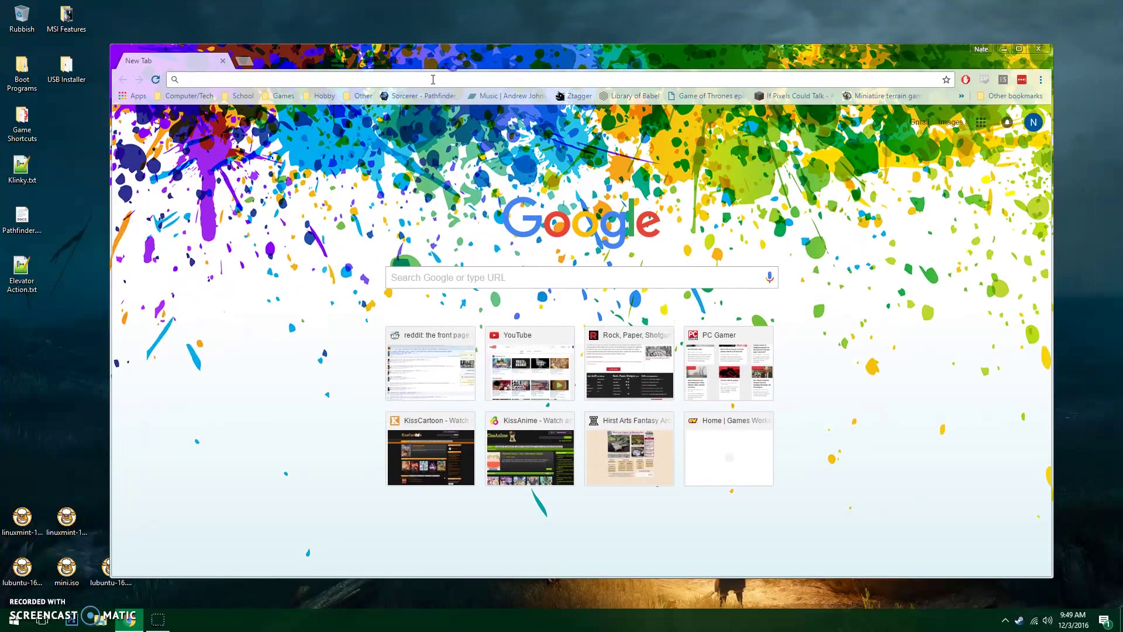
Step: Search Google for "rufus" and open the official Rufus site, rufus.akeo.ie
left_click(433, 80)
type("rufus")
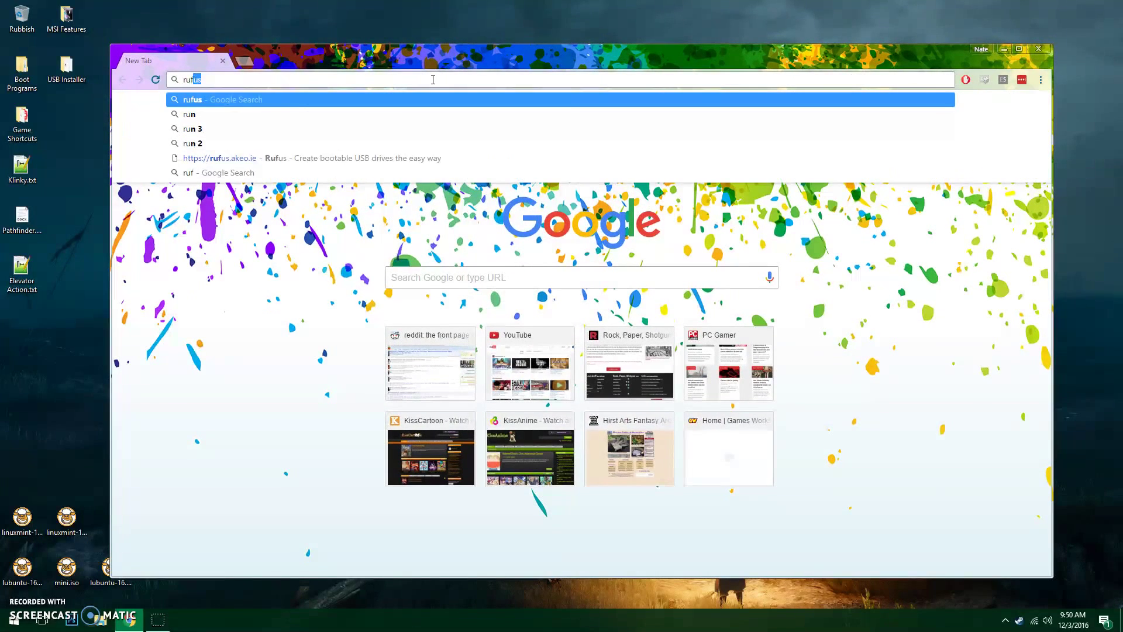
key("Return")
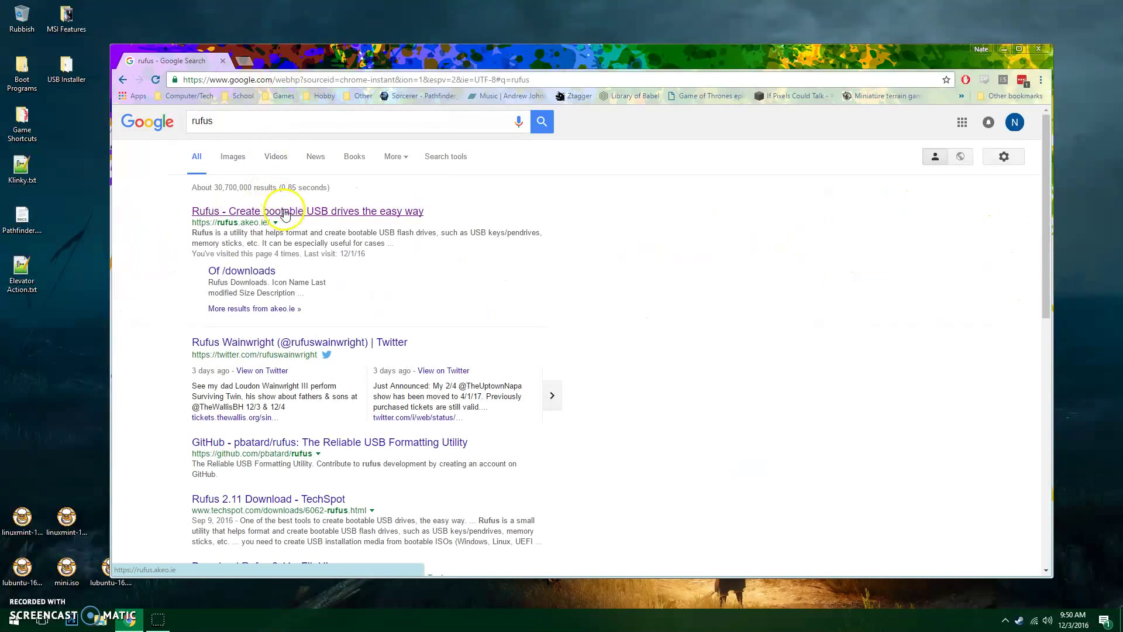
left_click(203, 212)
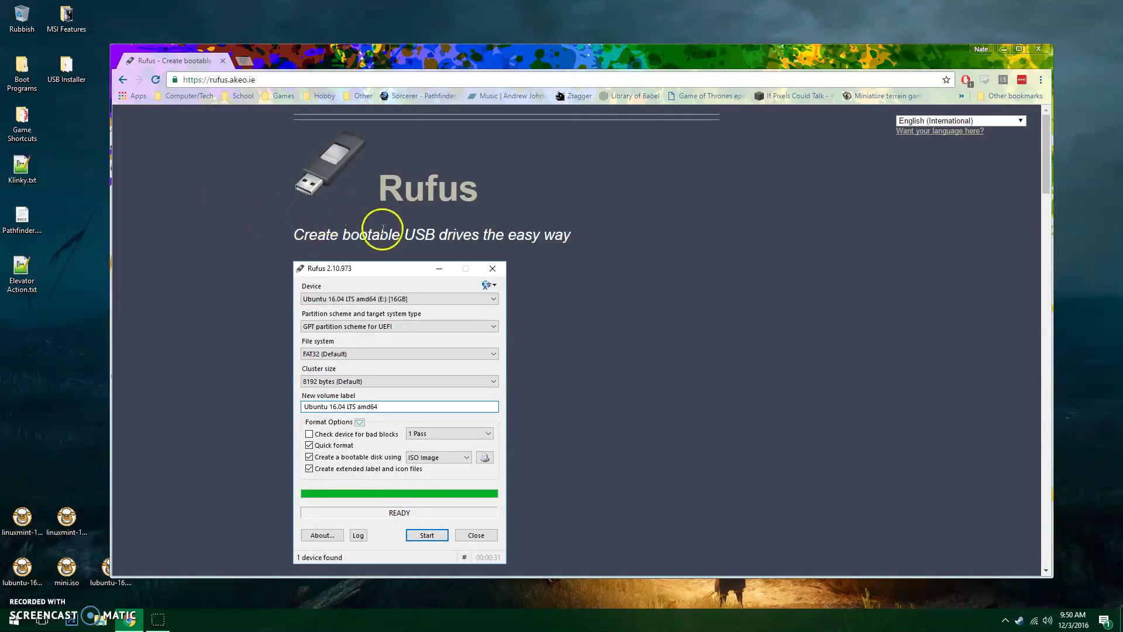
Step: Request the Rufus 2.11 download from the page's Download section and cancel saving the file
scroll(258, 306, "down", 3)
left_click(261, 305)
scroll(262, 302, "up", 3)
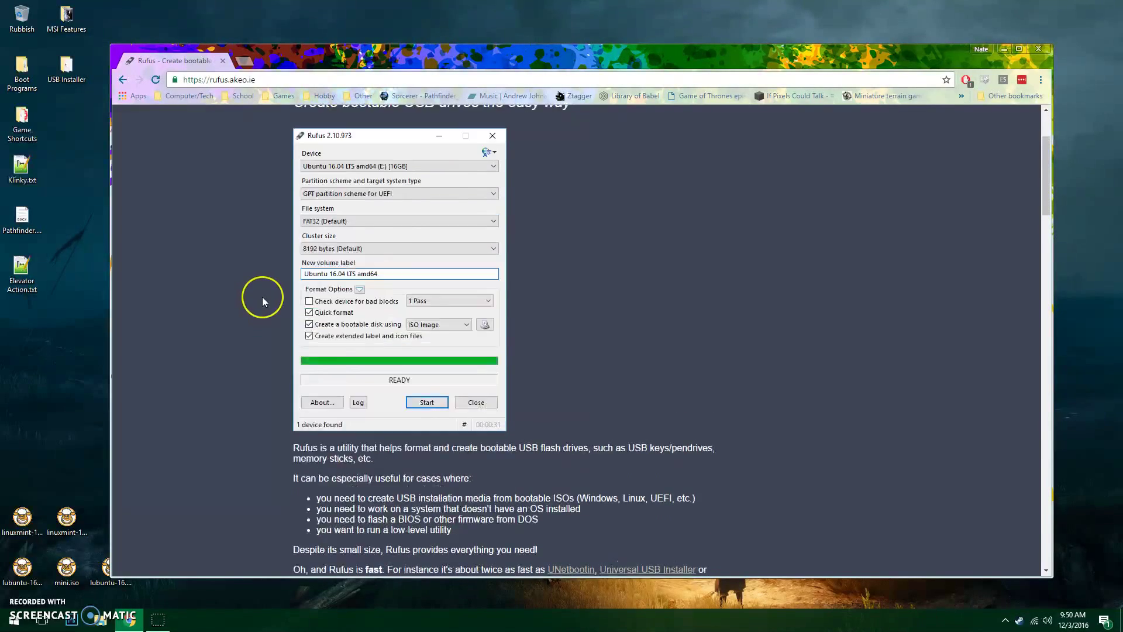
scroll(262, 302, "down", 3)
scroll(262, 302, "down", 4)
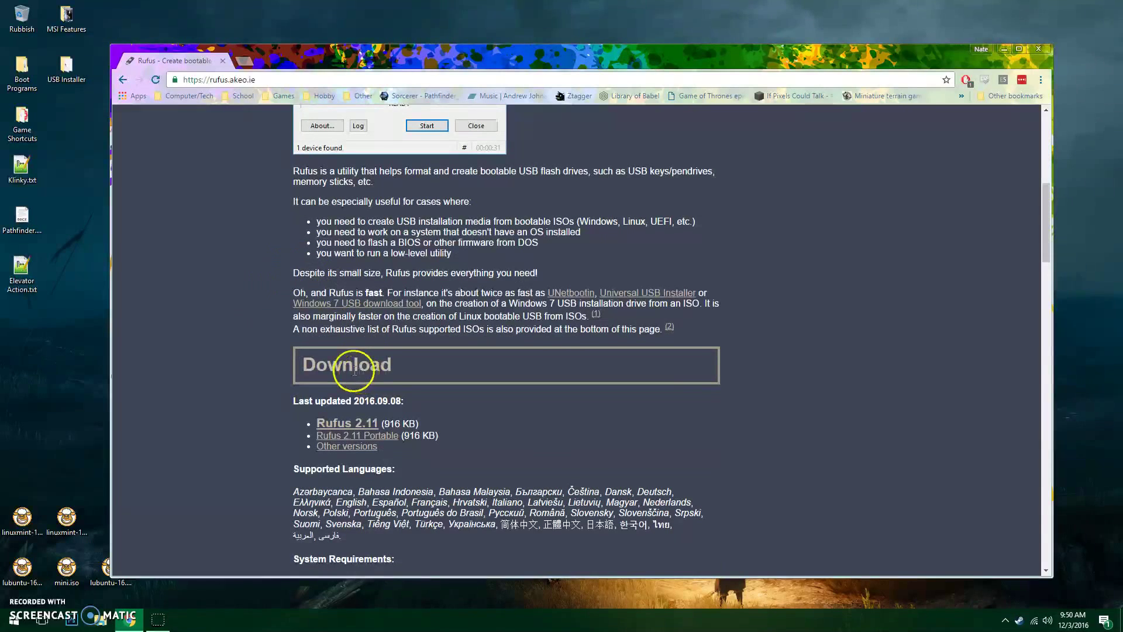
left_click_drag(298, 364, 425, 380)
left_click(401, 397)
left_click(334, 424)
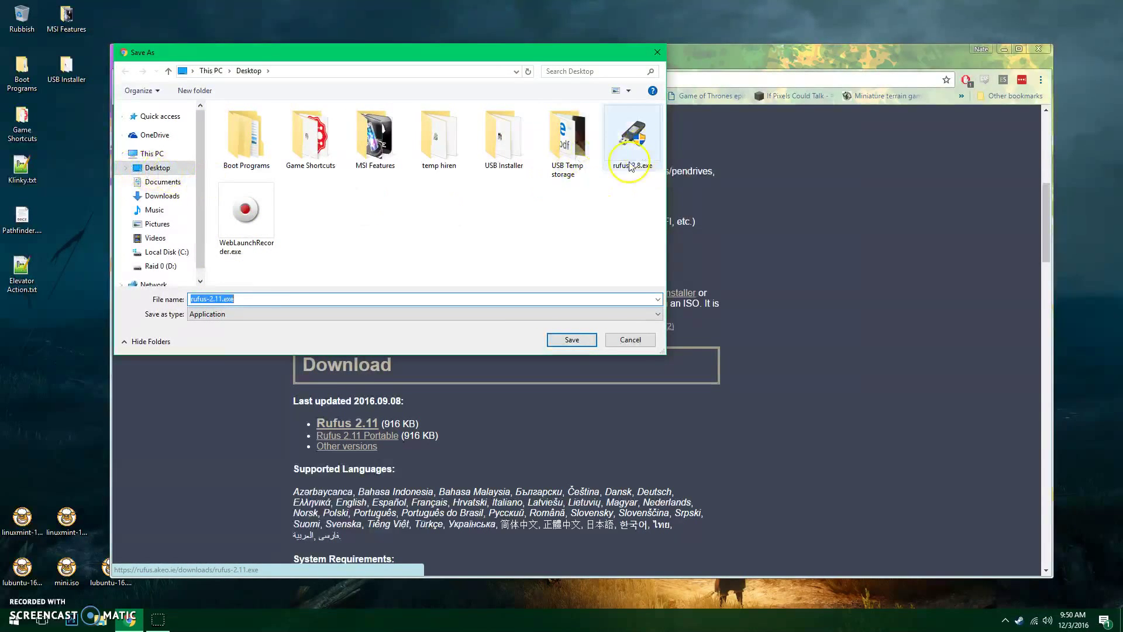
left_click(630, 340)
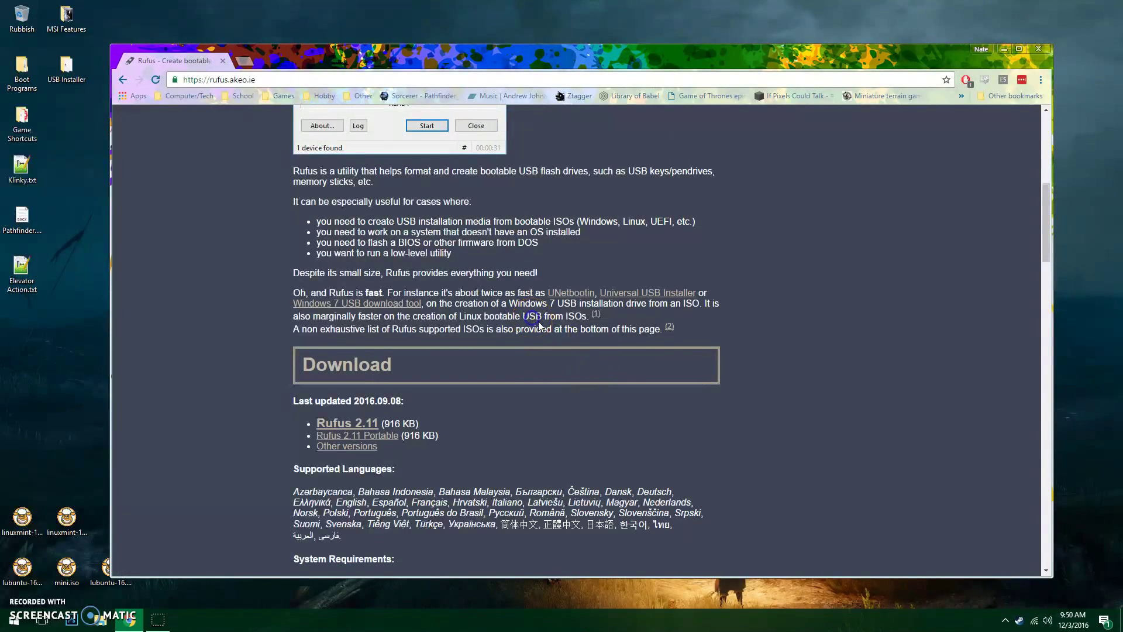
Step: Search for "puppylinux" in a new browser tab and open the Puppy Linux Community Home site
left_click_drag(607, 64, 604, 221)
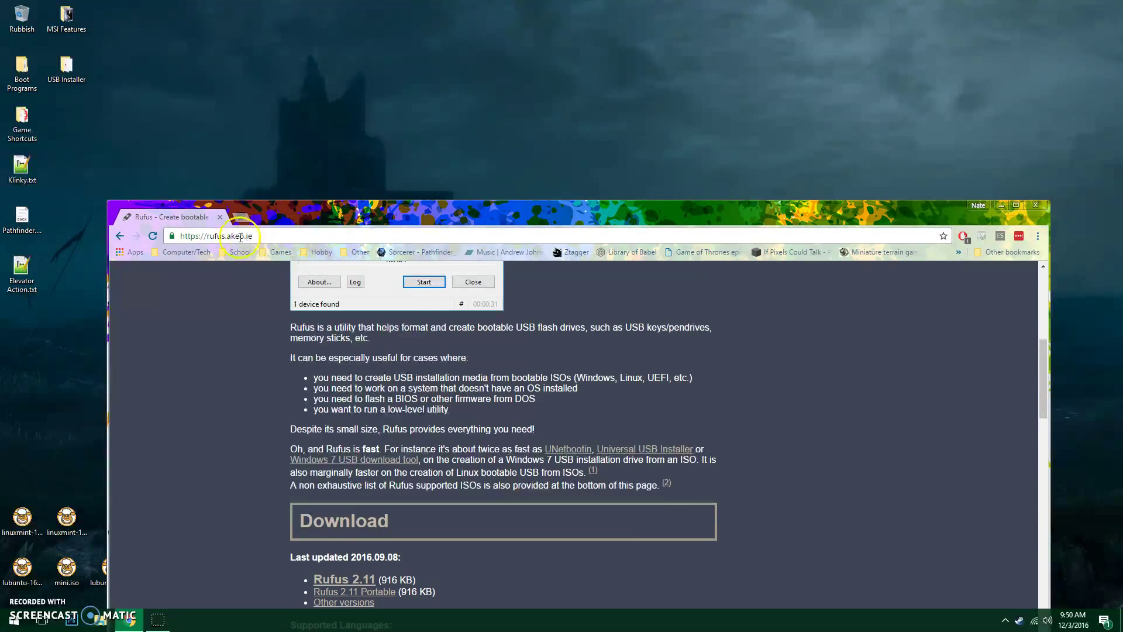
left_click(241, 217)
left_click_drag(416, 206, 422, 52)
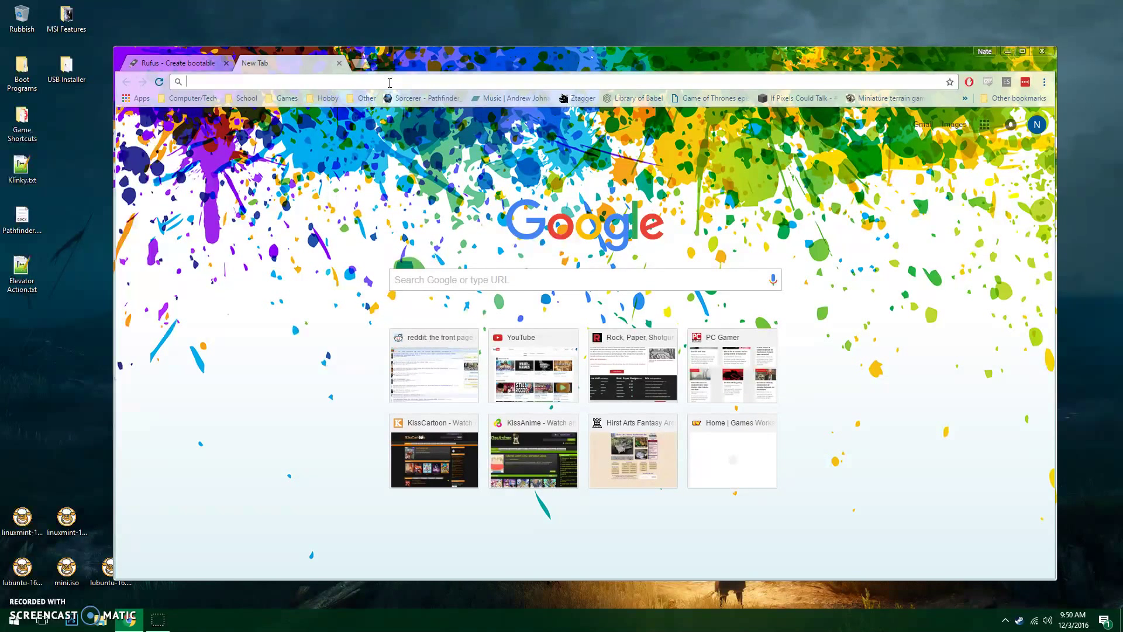
type("puppy")
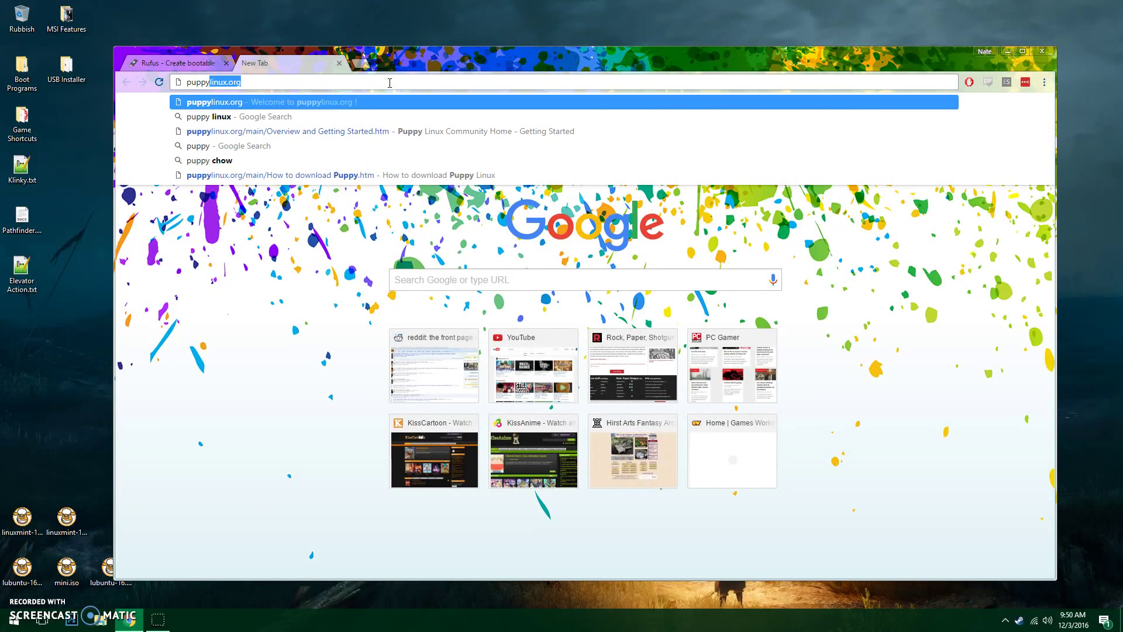
type("linux")
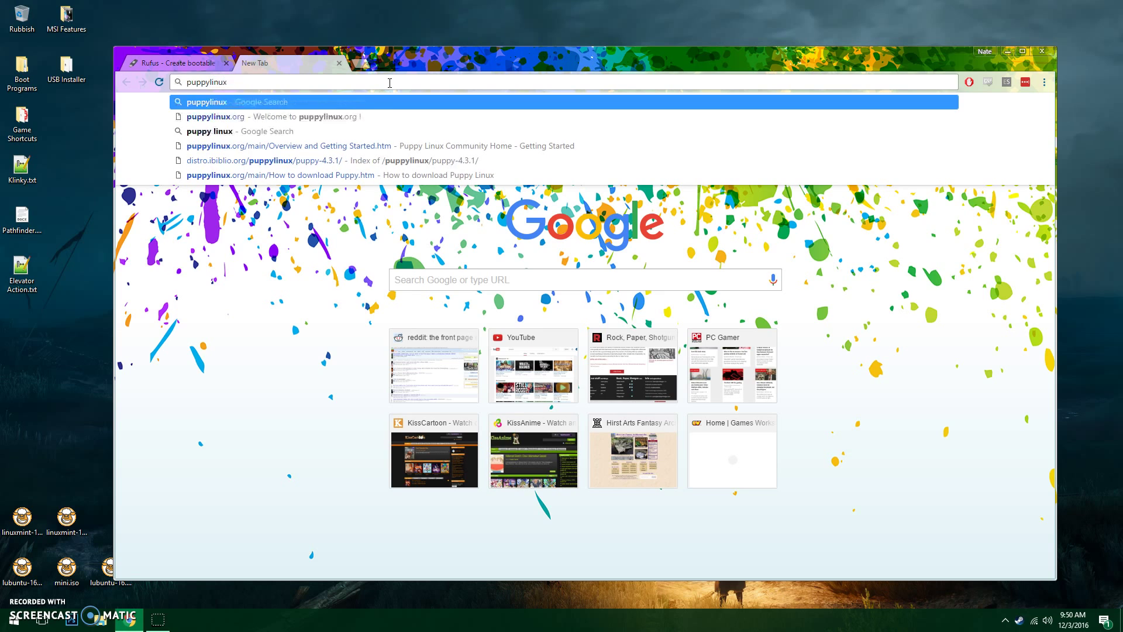
key("Return")
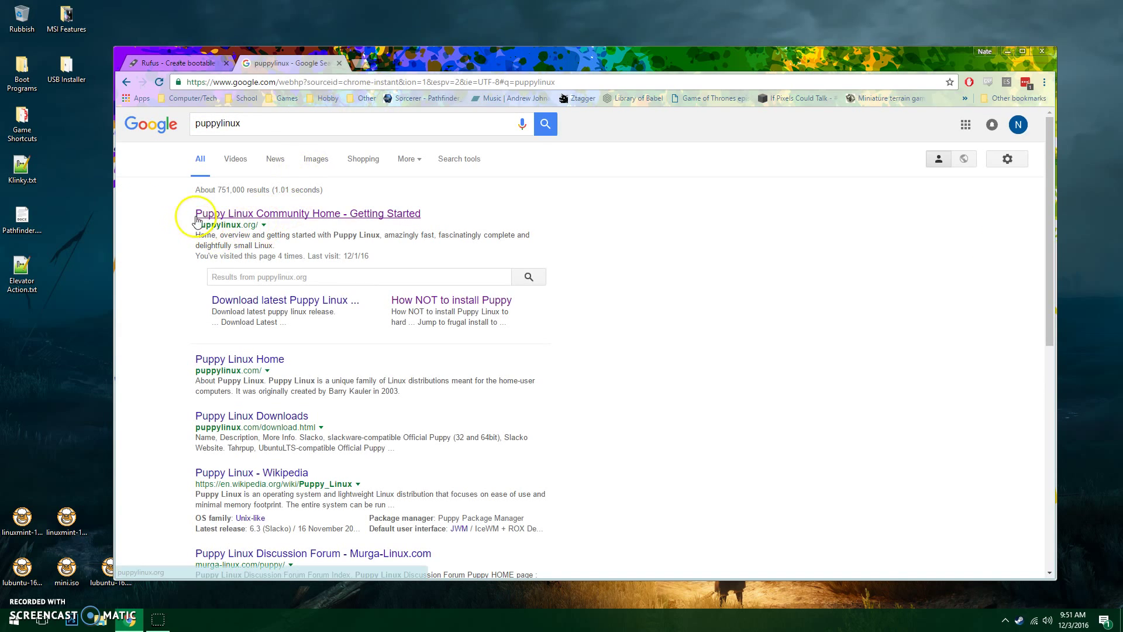
left_click(276, 216)
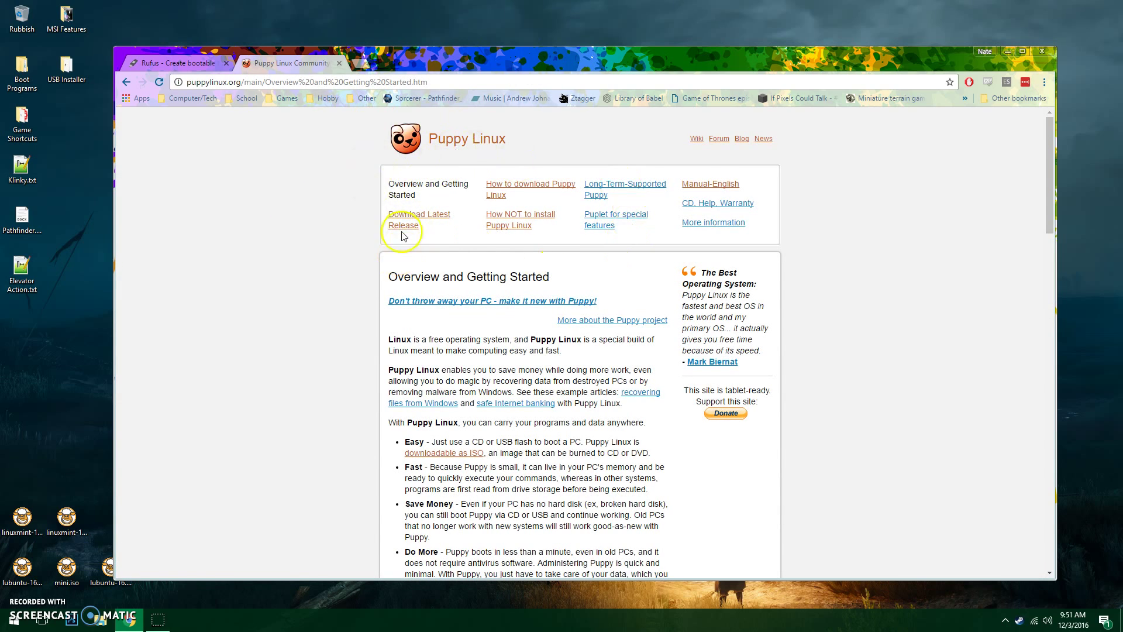
Step: Go to the How to download Puppy Linux page and open its puppy-4.3.1 folder
left_click(511, 188)
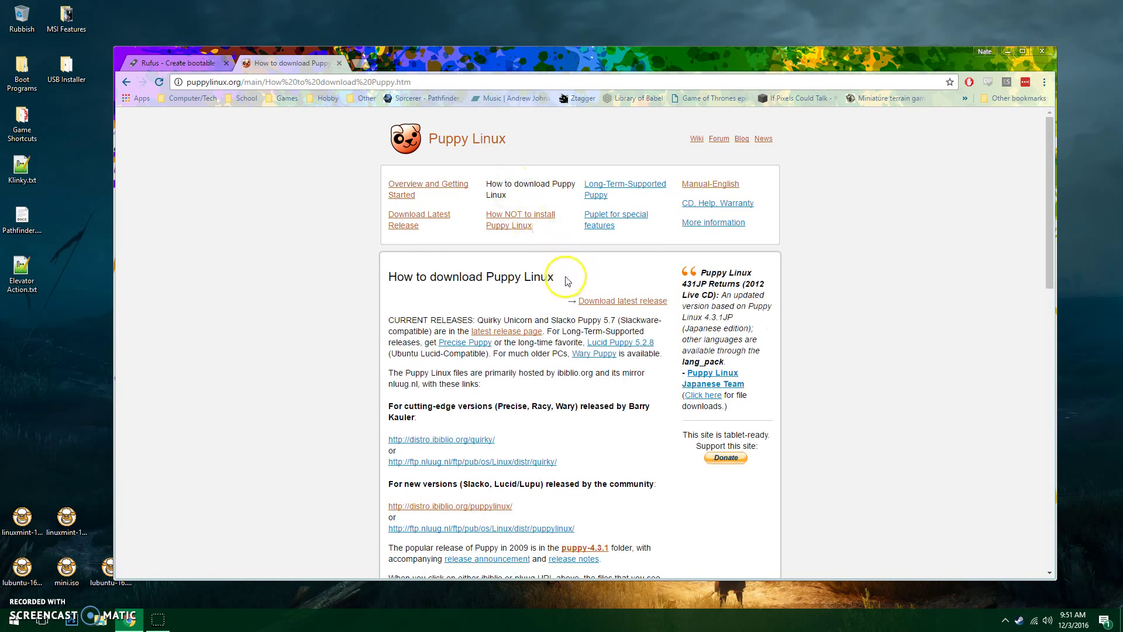
scroll(562, 276, "down", 2)
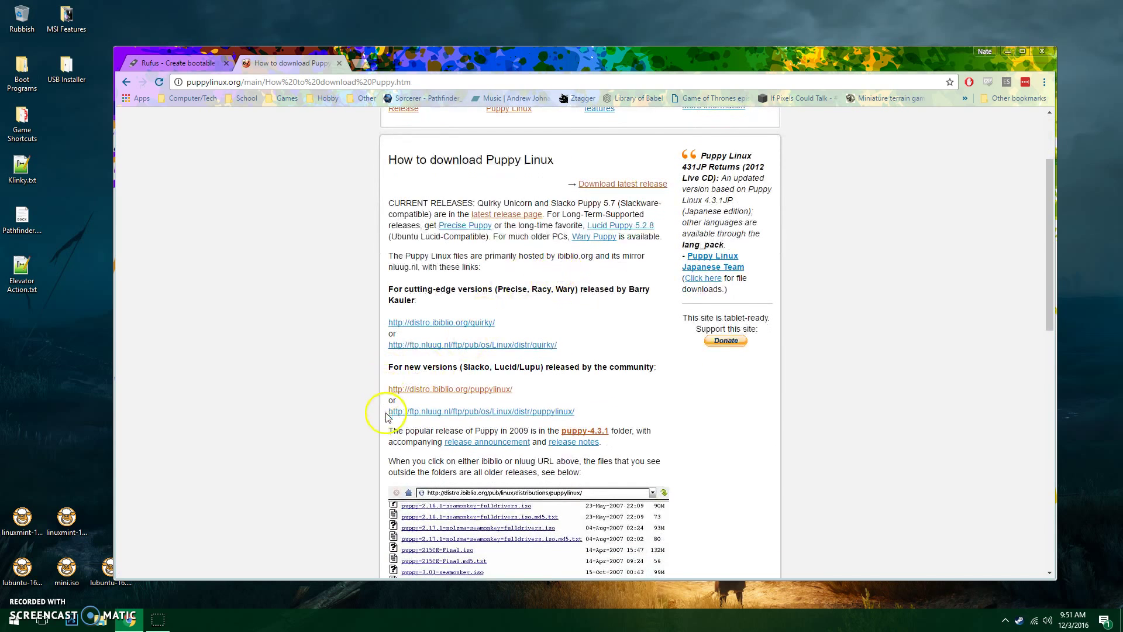
left_click_drag(386, 432, 574, 429)
left_click(573, 431)
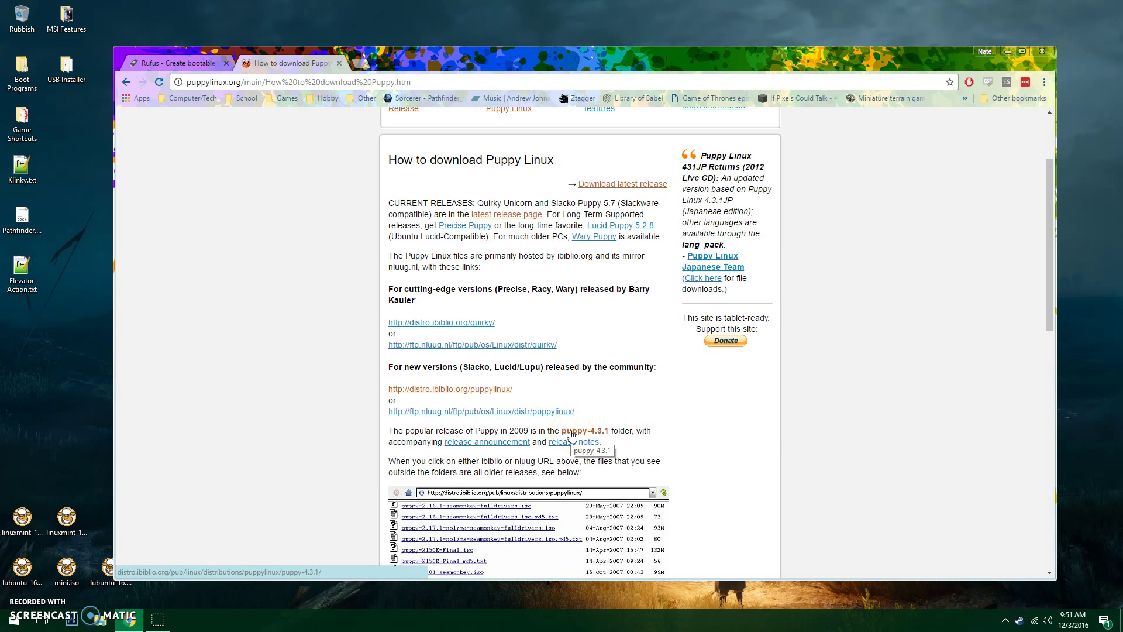
left_click(571, 434)
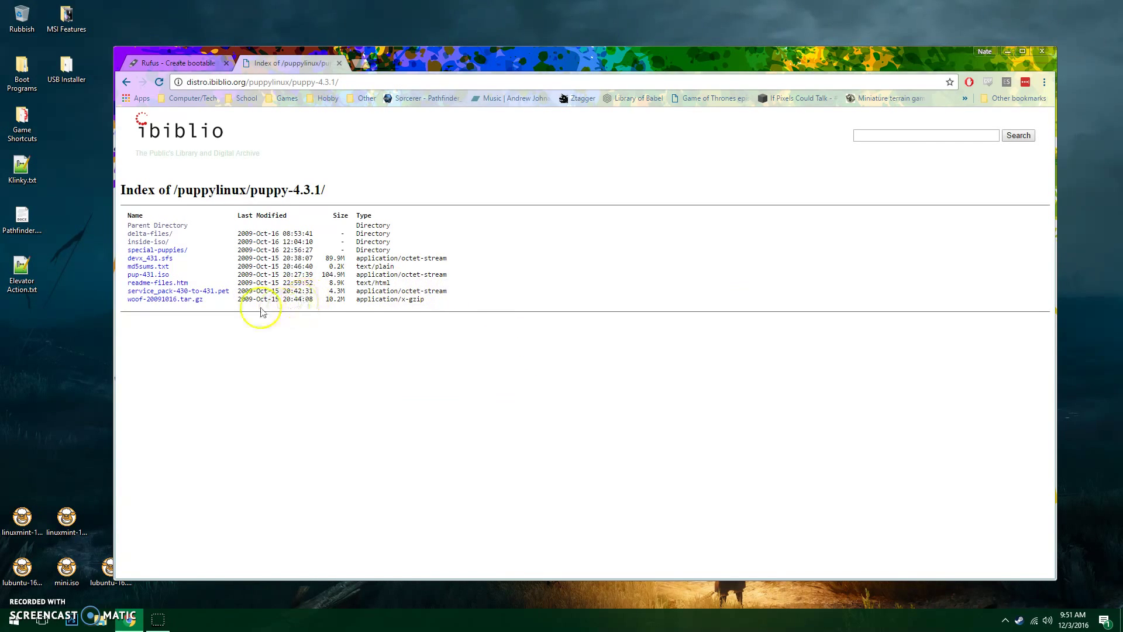
Step: Request the pup-431.iso download from the puppy-4.3.1 index and cancel saving the file
left_click_drag(227, 305, 159, 231)
left_click(145, 216)
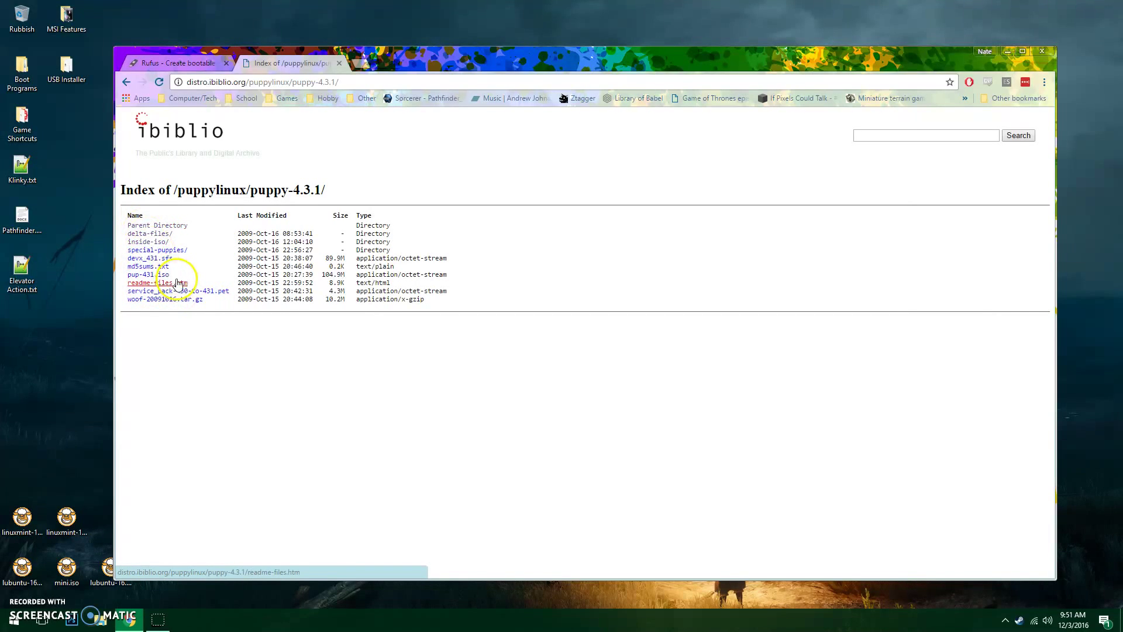
left_click_drag(175, 276, 129, 275)
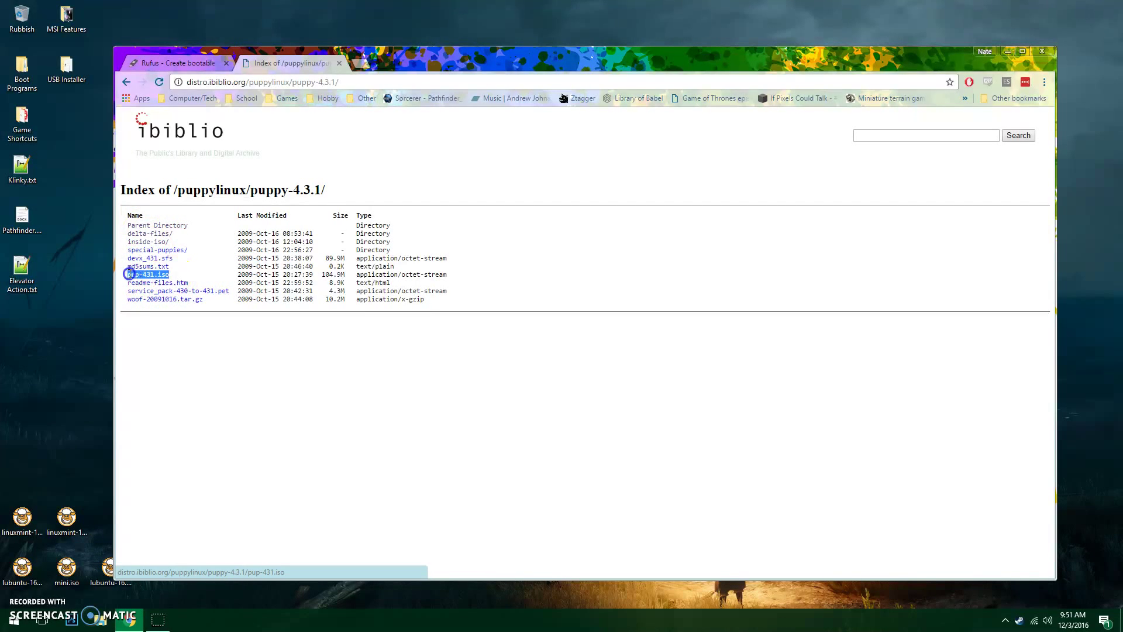
left_click(168, 279)
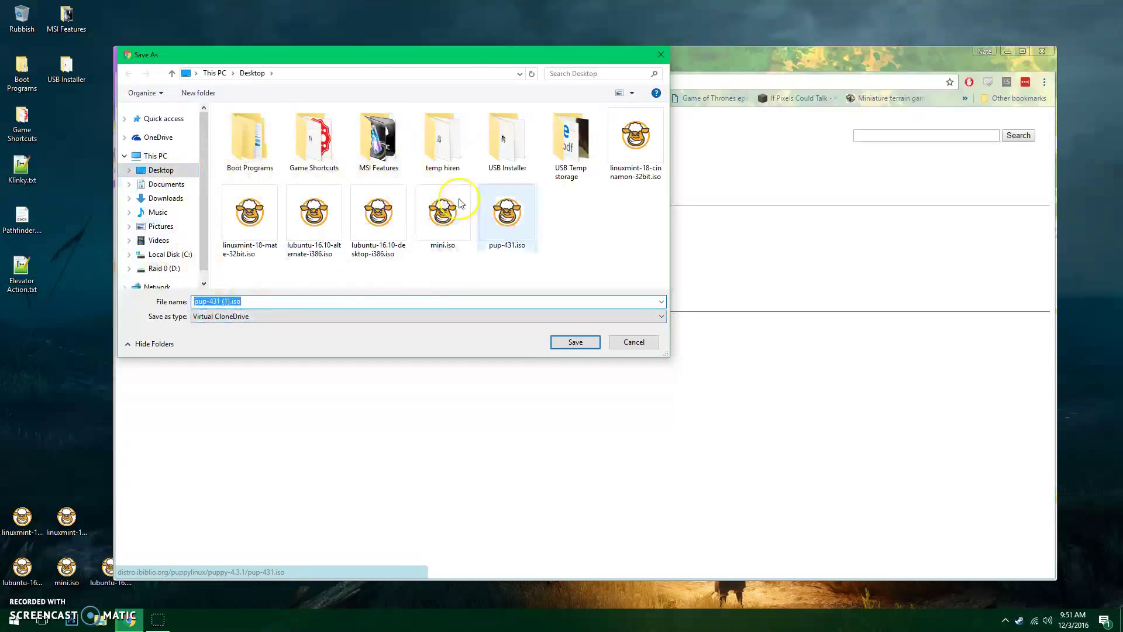
left_click(628, 345)
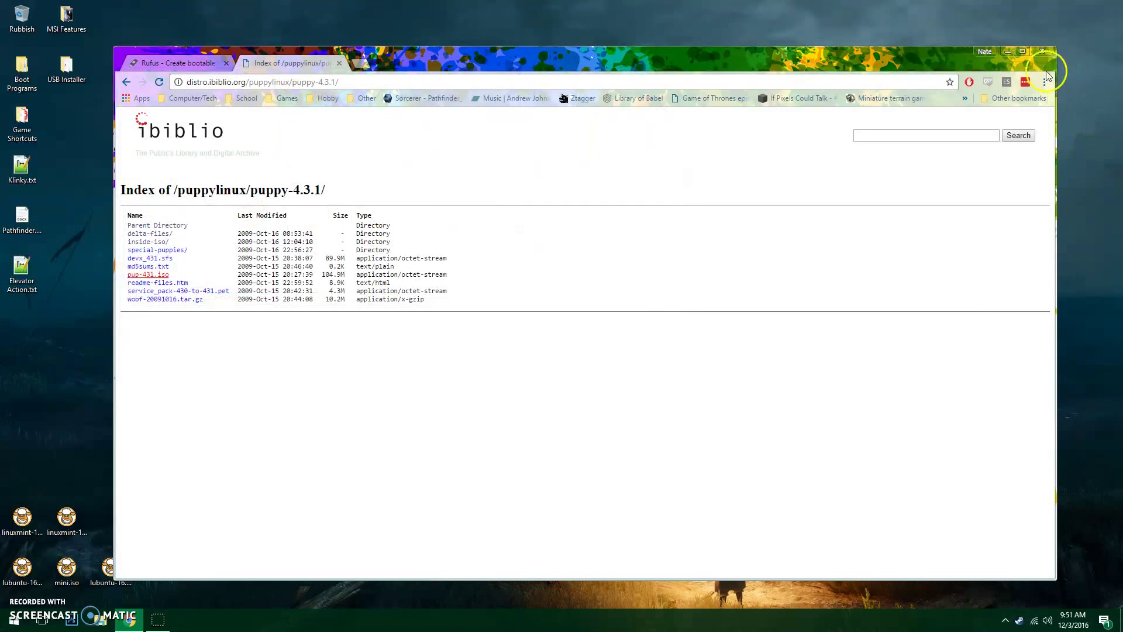
Step: Close the browser and create a new desktop folder named "Linux"
left_click(1042, 51)
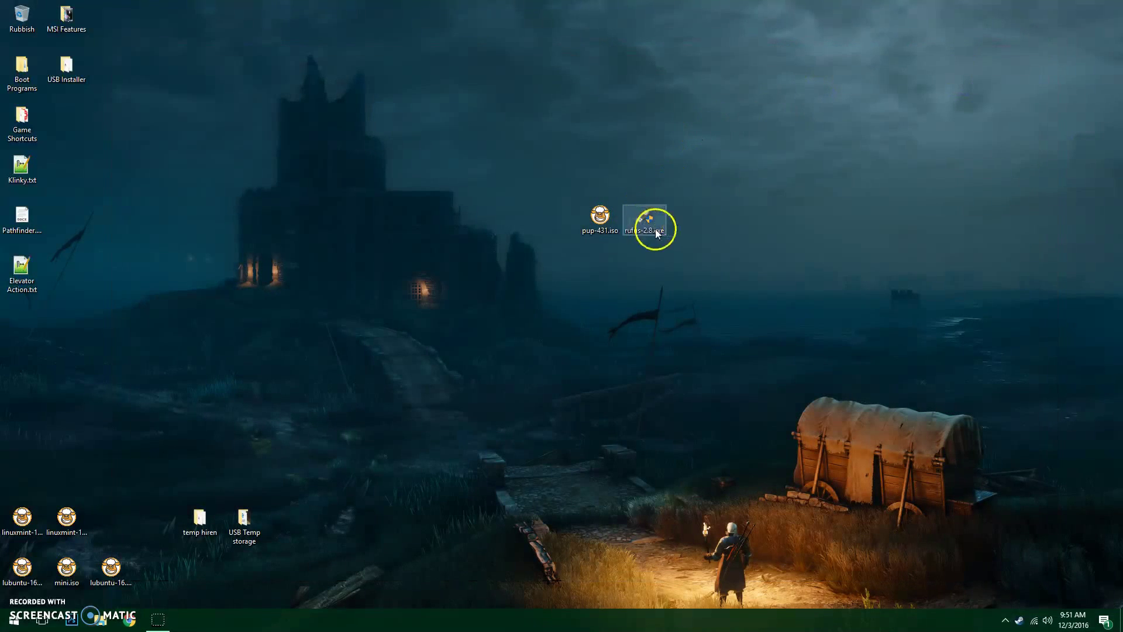
right_click(652, 257)
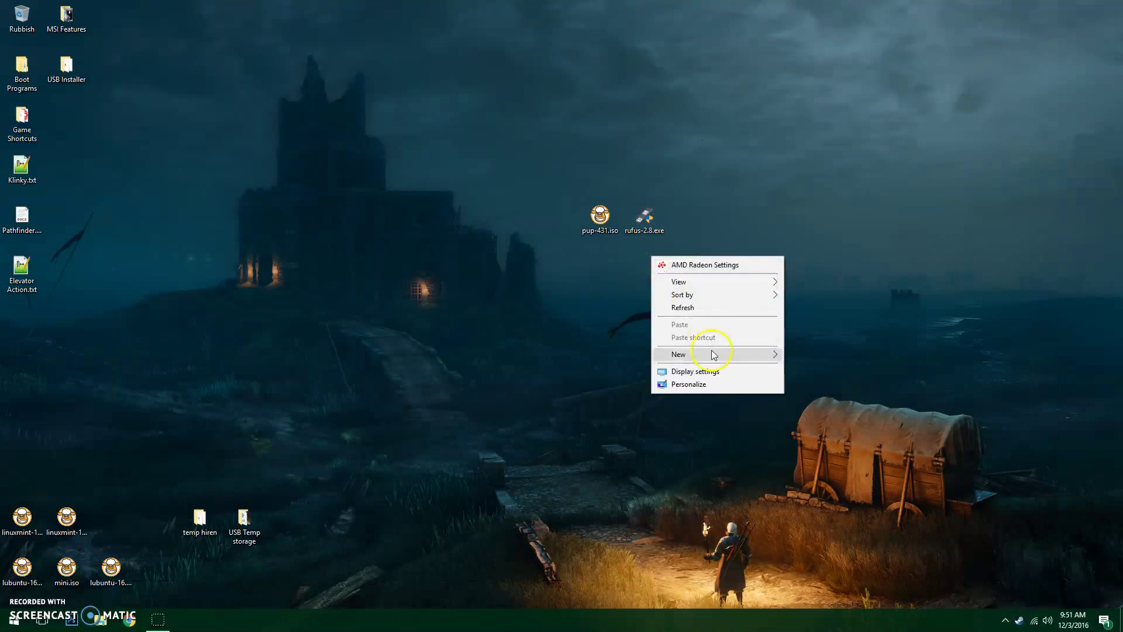
mouse_move(714, 355)
left_click(807, 352)
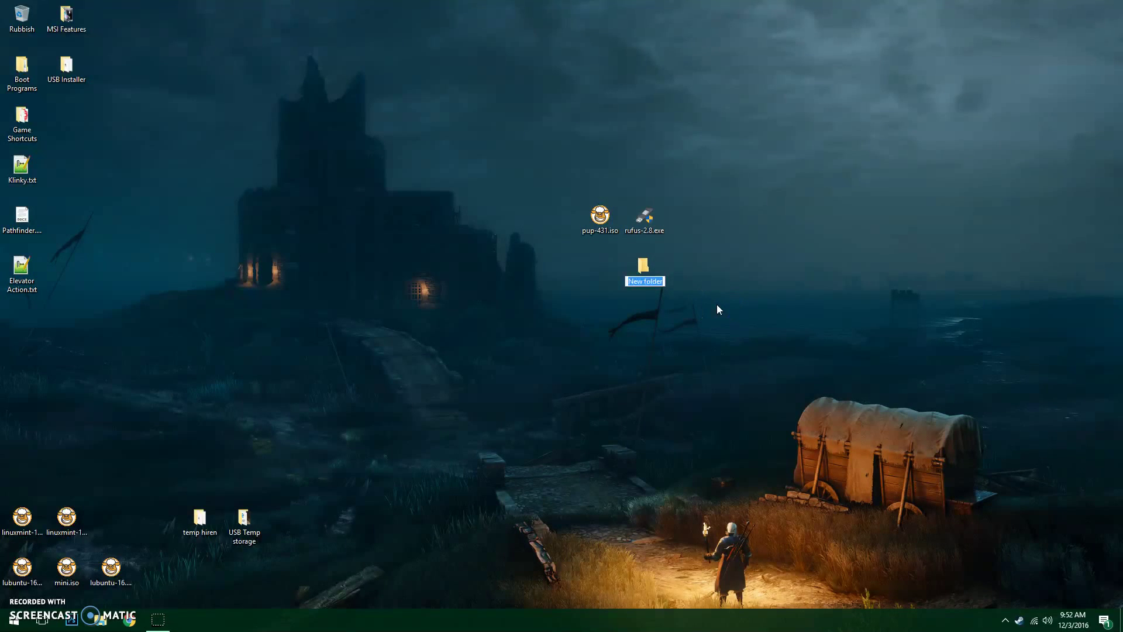
type("Linux")
key("Return")
Step: Move pup-431.iso and rufus-2.8.exe into the Linux folder and open that folder
left_click(694, 275)
left_click_drag(572, 177, 634, 273)
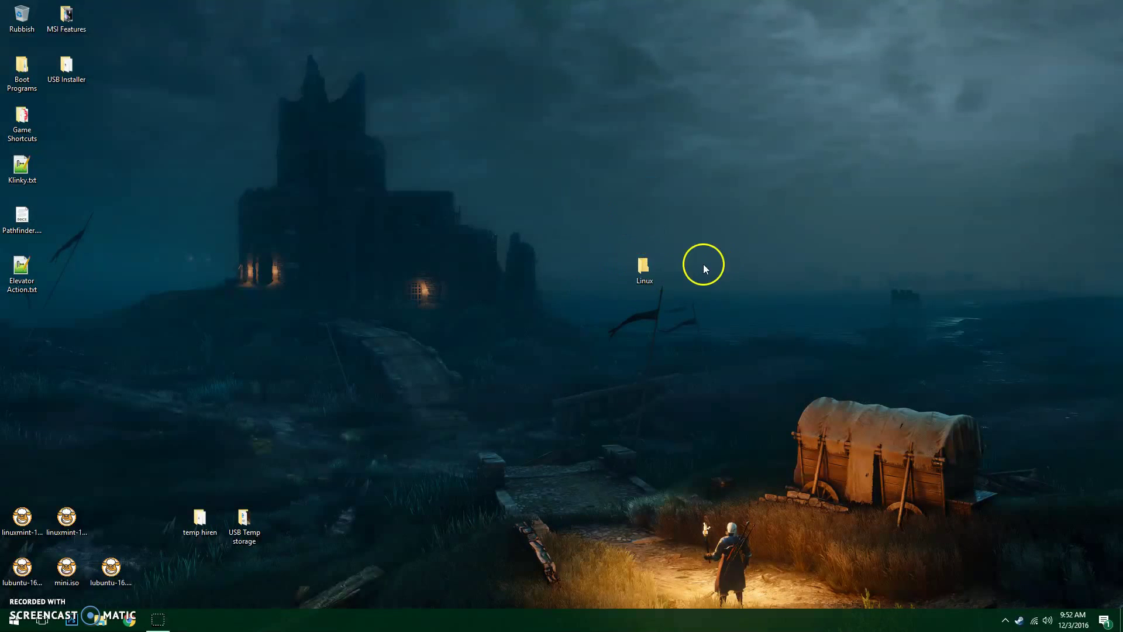
double_click(652, 273)
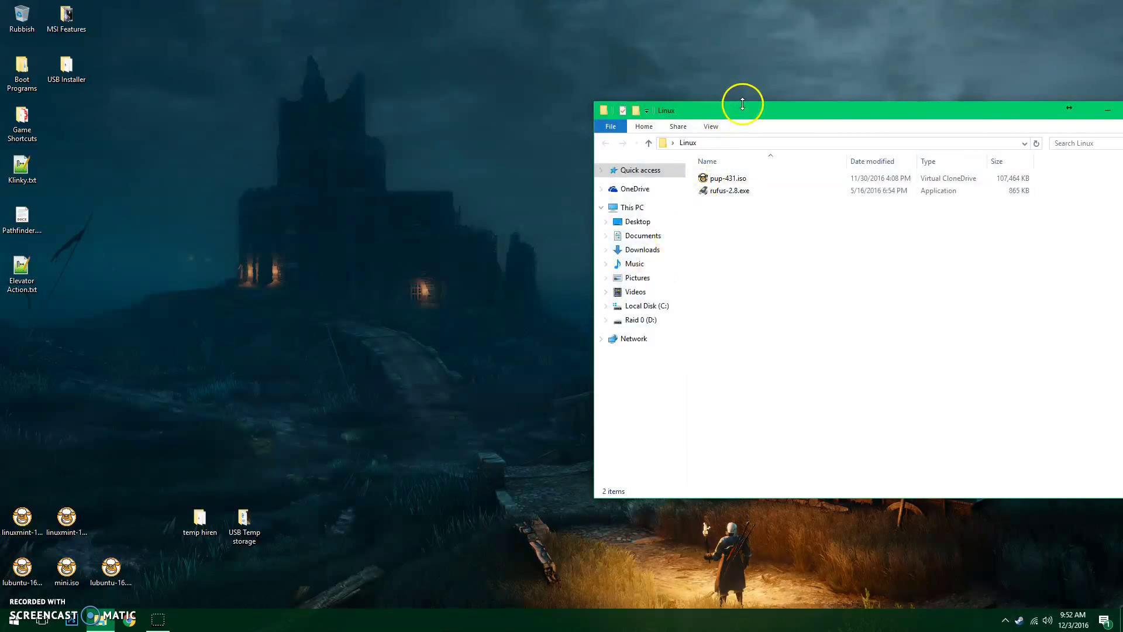
left_click_drag(731, 104, 233, 58)
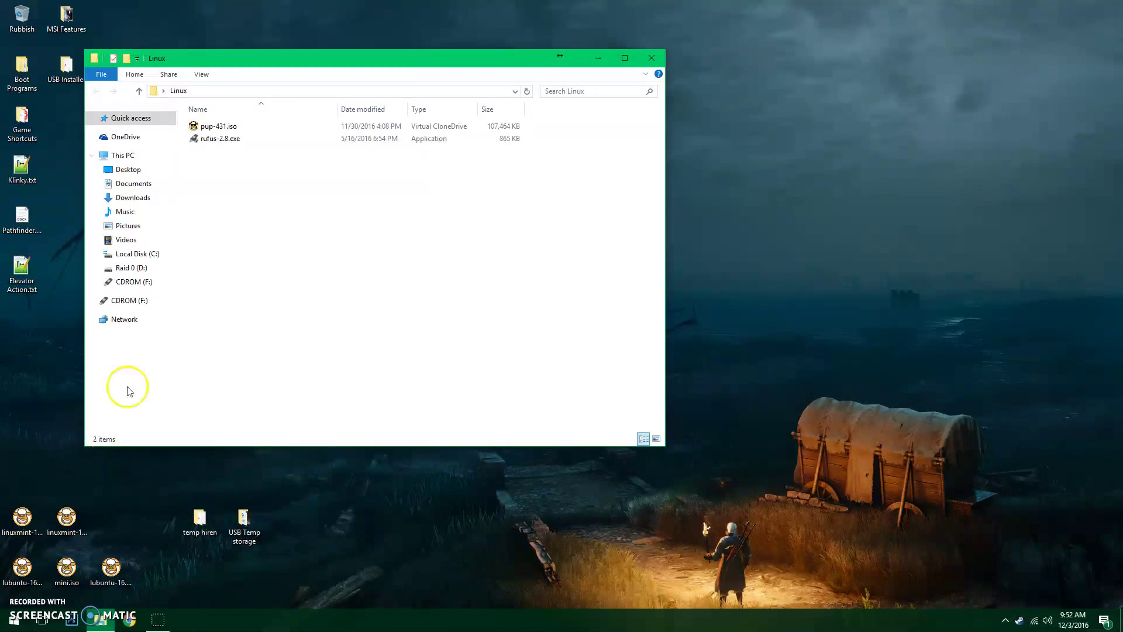
Step: View the files on the CDROM (F:) USB drive and switch to the This PC overview
left_click(125, 305)
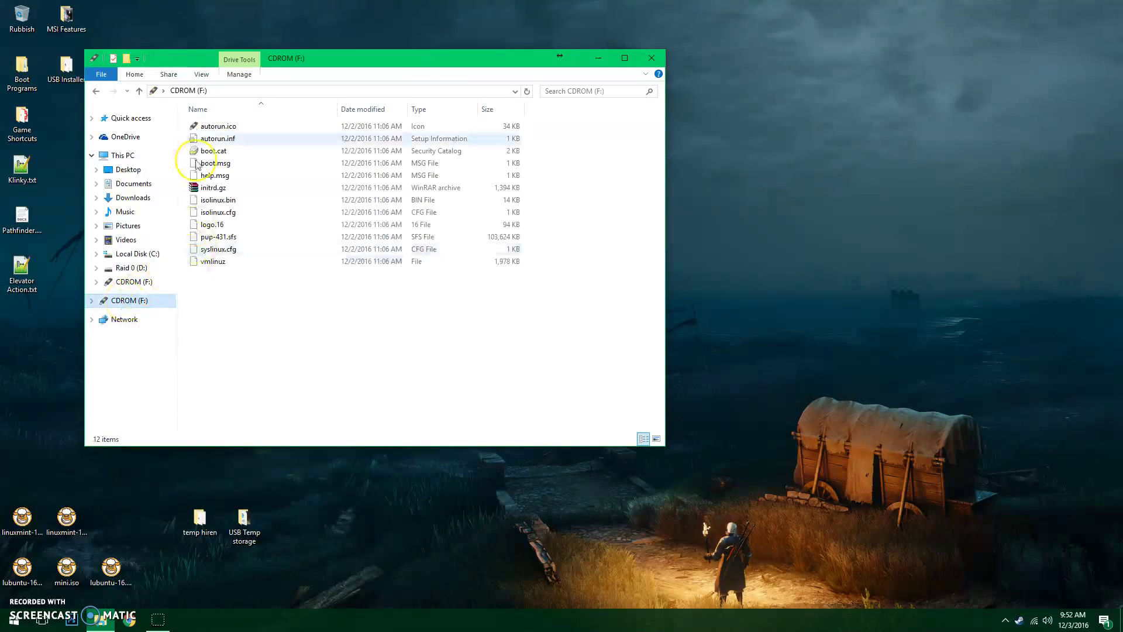
left_click_drag(279, 62, 483, 99)
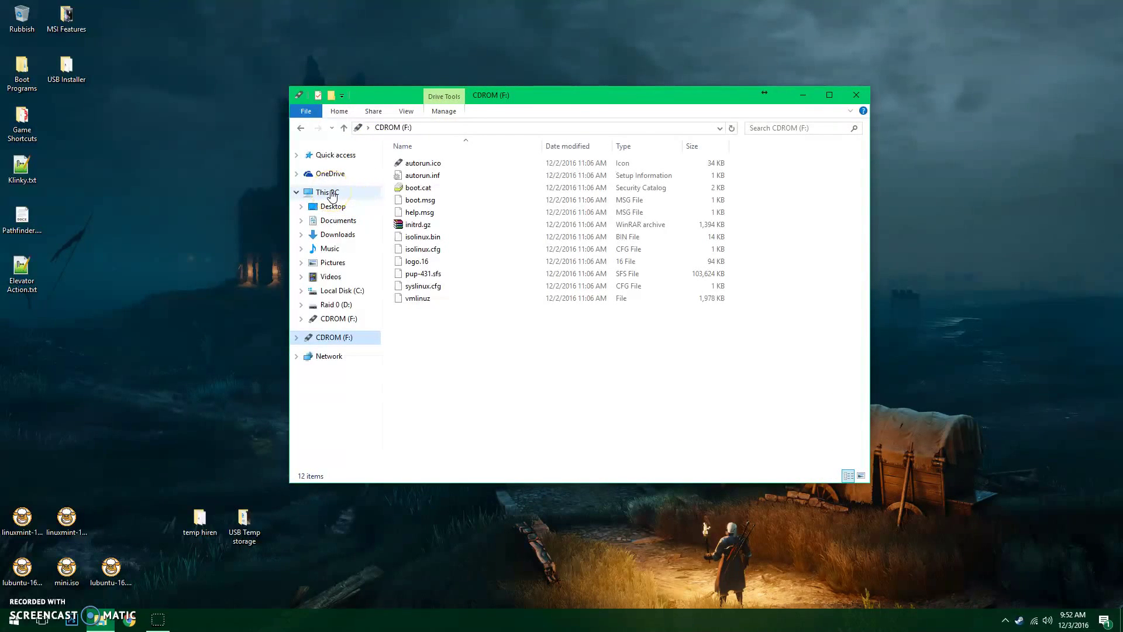
left_click(330, 192)
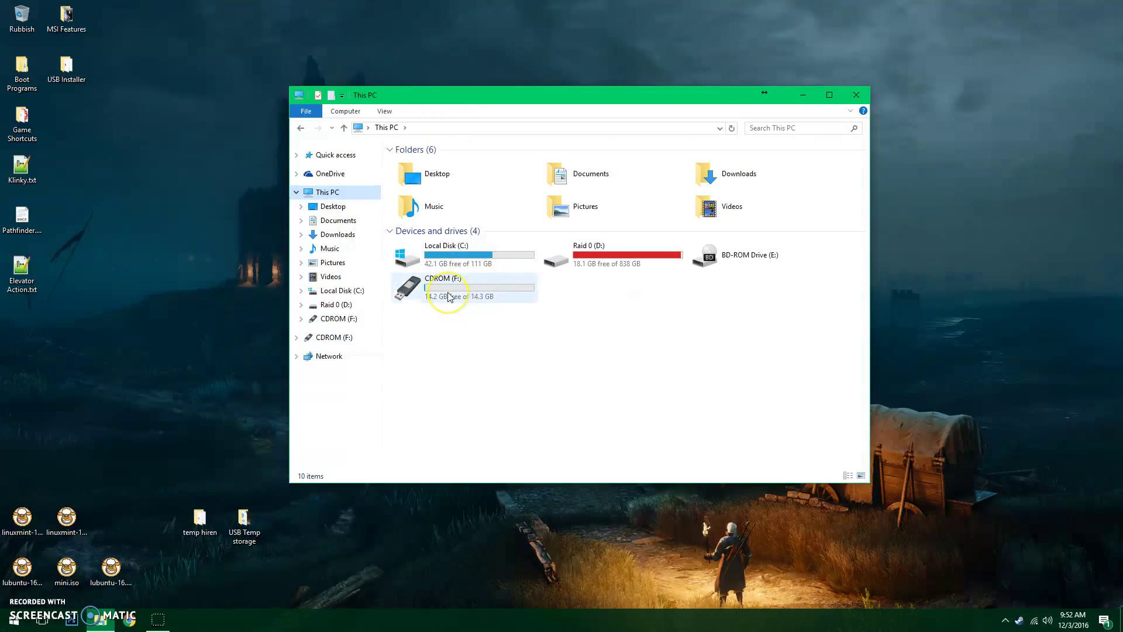
Step: Quick-format the CDROM (F:) USB drive as FAT32, keeping the label CDROM, and close the file window
left_click(449, 297)
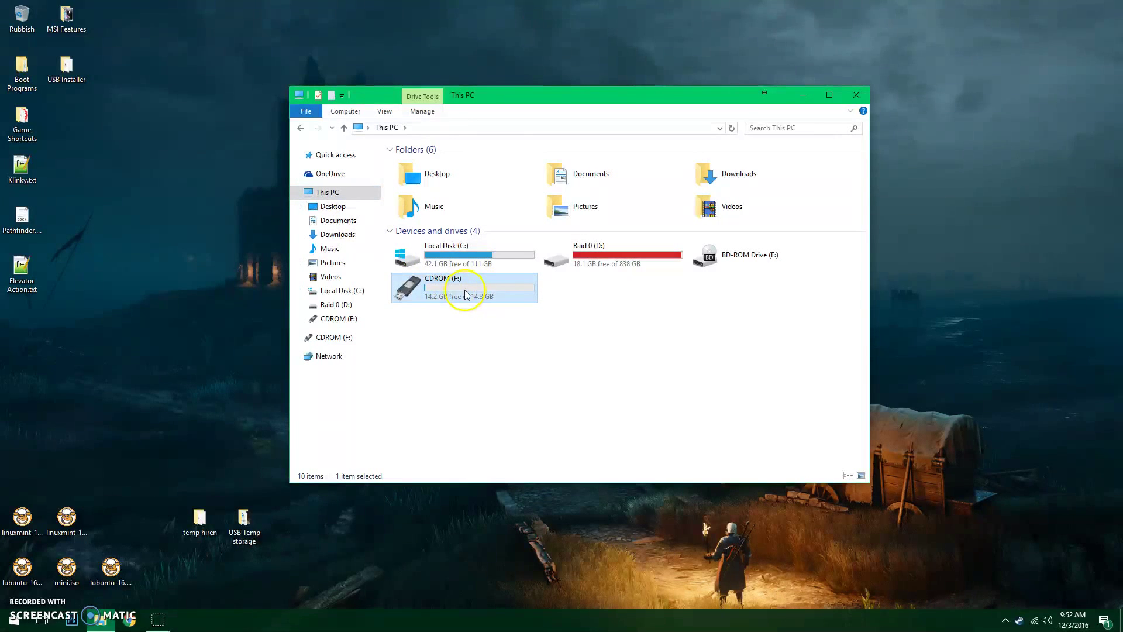
right_click(423, 293)
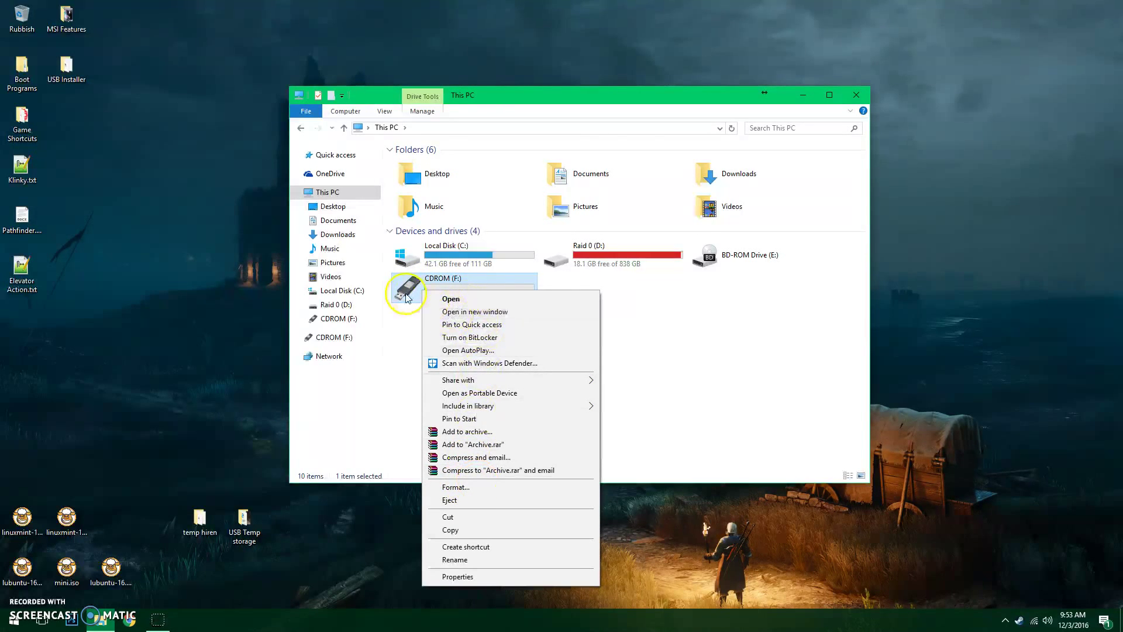
left_click(468, 489)
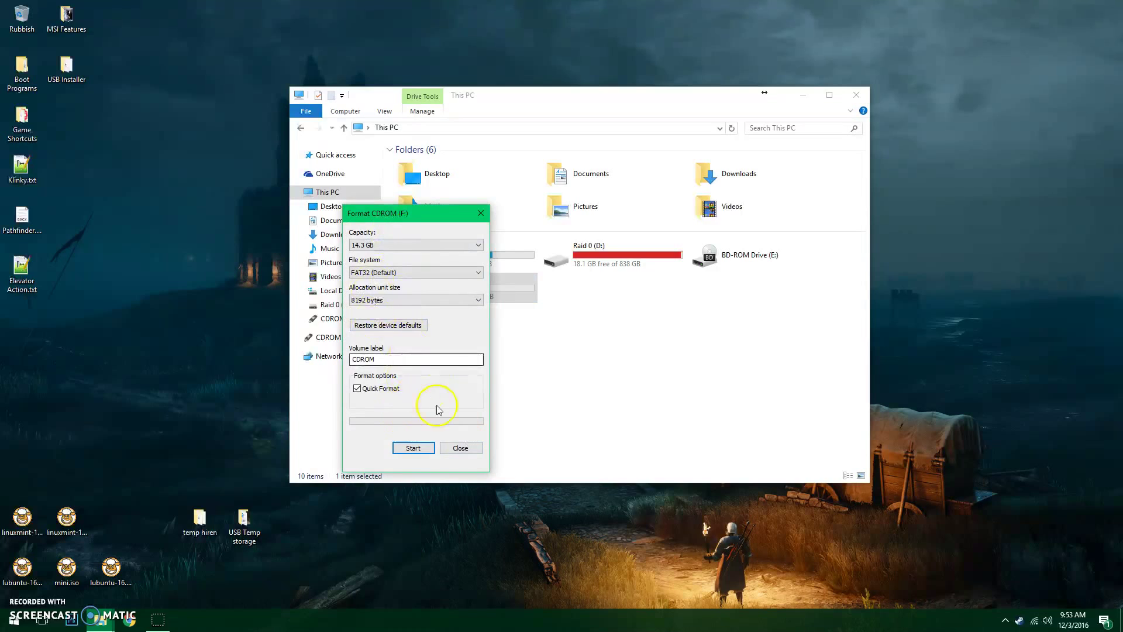
left_click(414, 448)
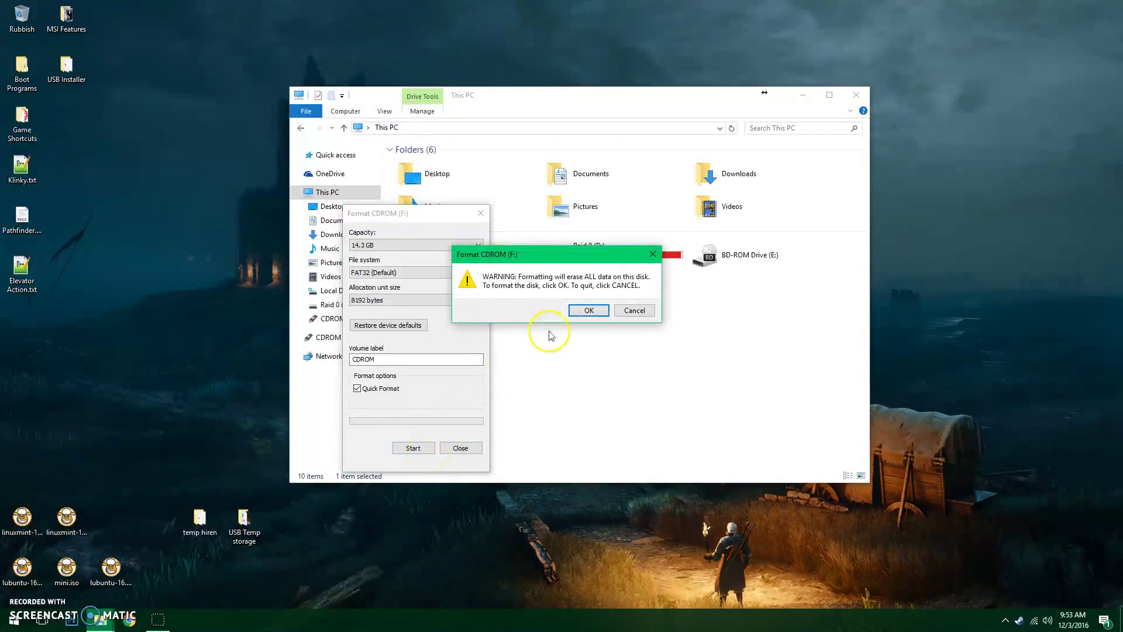
left_click(588, 311)
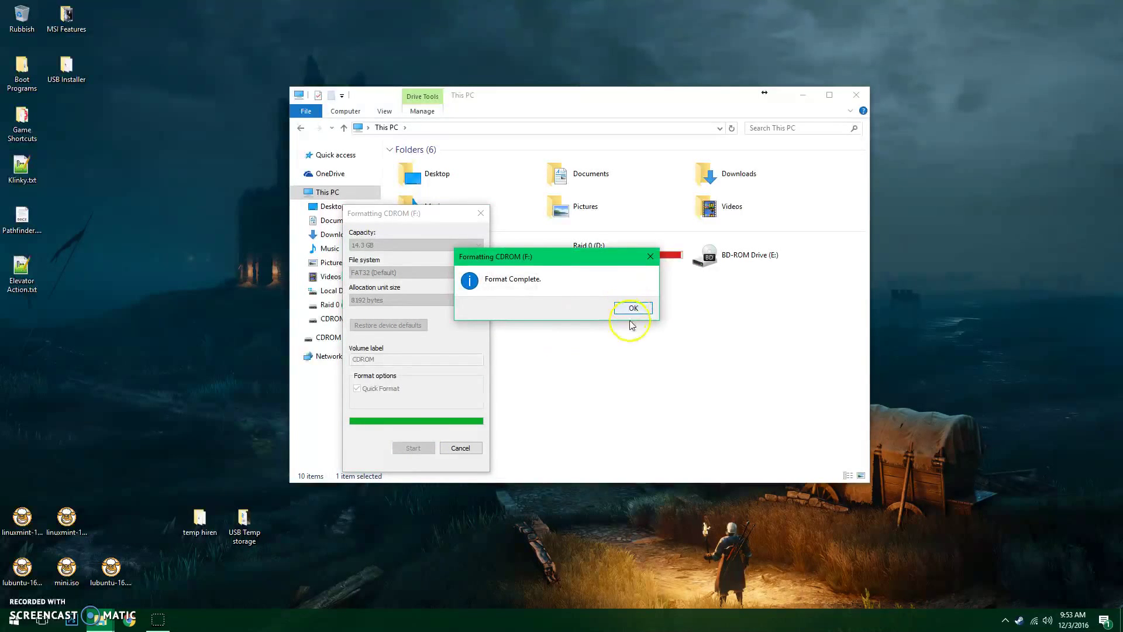
left_click(630, 306)
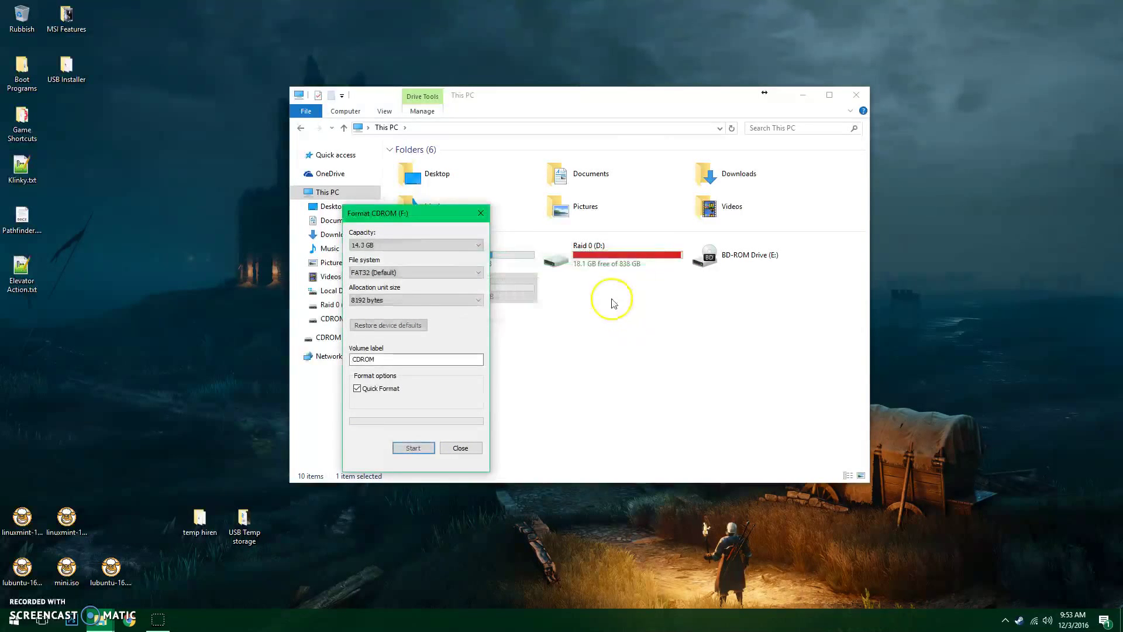
left_click(461, 448)
left_click(449, 347)
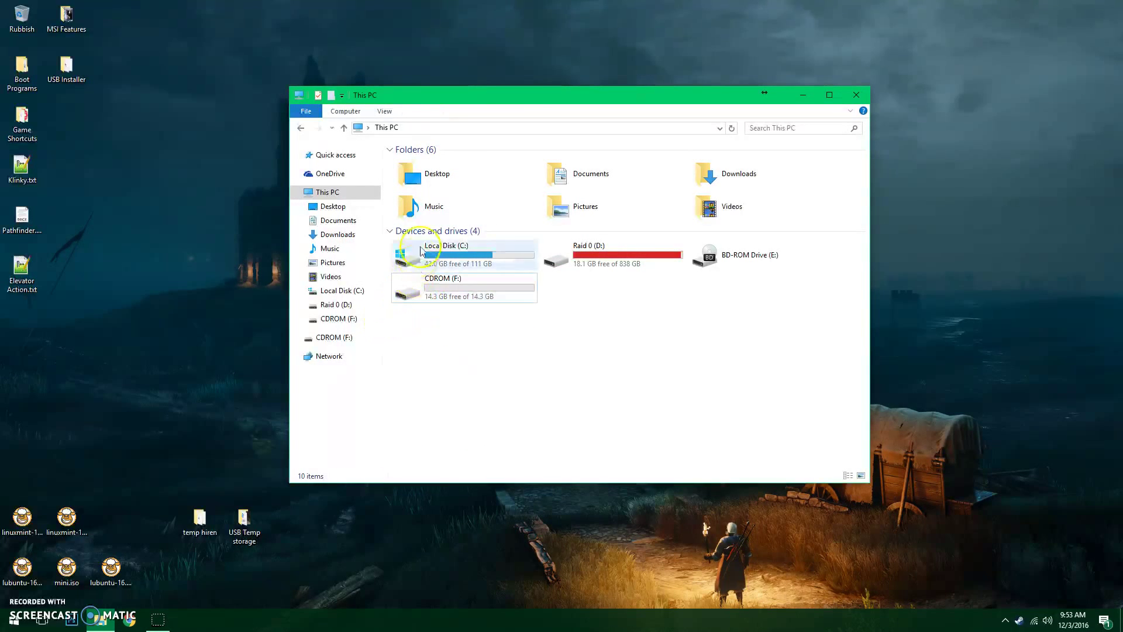
left_click_drag(576, 93, 331, 174)
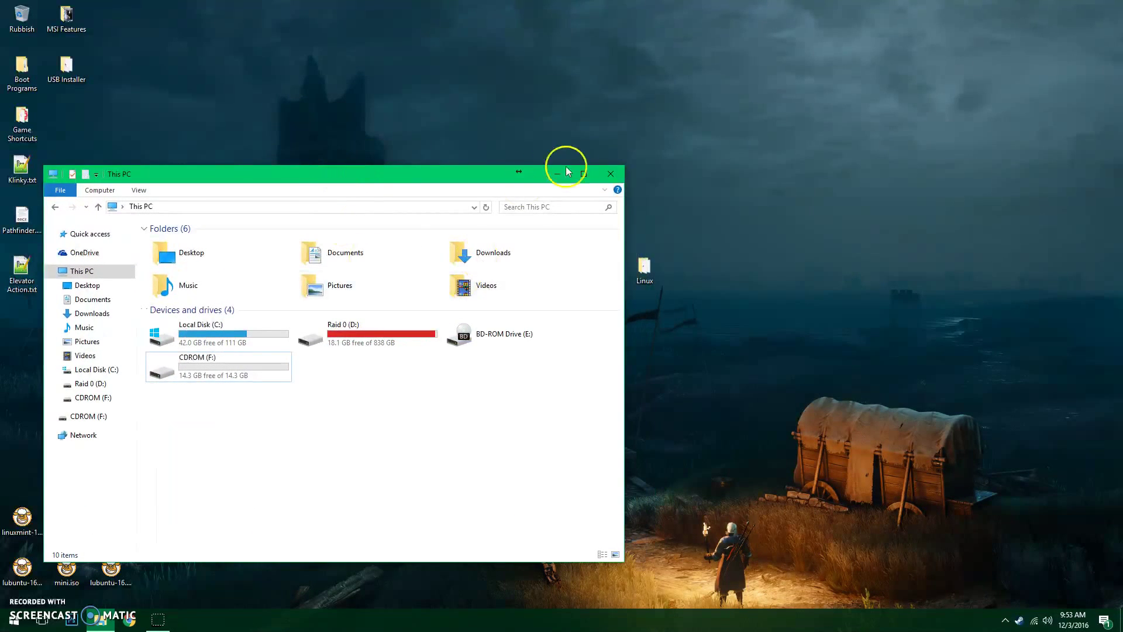
left_click(610, 173)
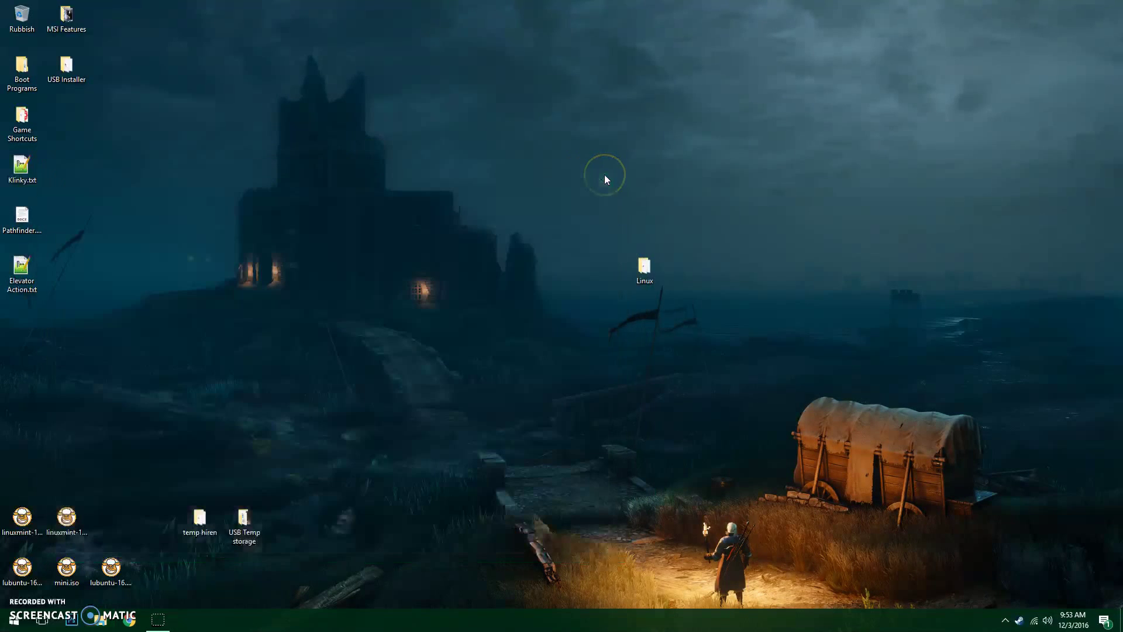
Step: Open the Linux folder on the desktop and launch rufus-2.8.exe beside it
double_click(640, 273)
left_click_drag(356, 174, 376, 141)
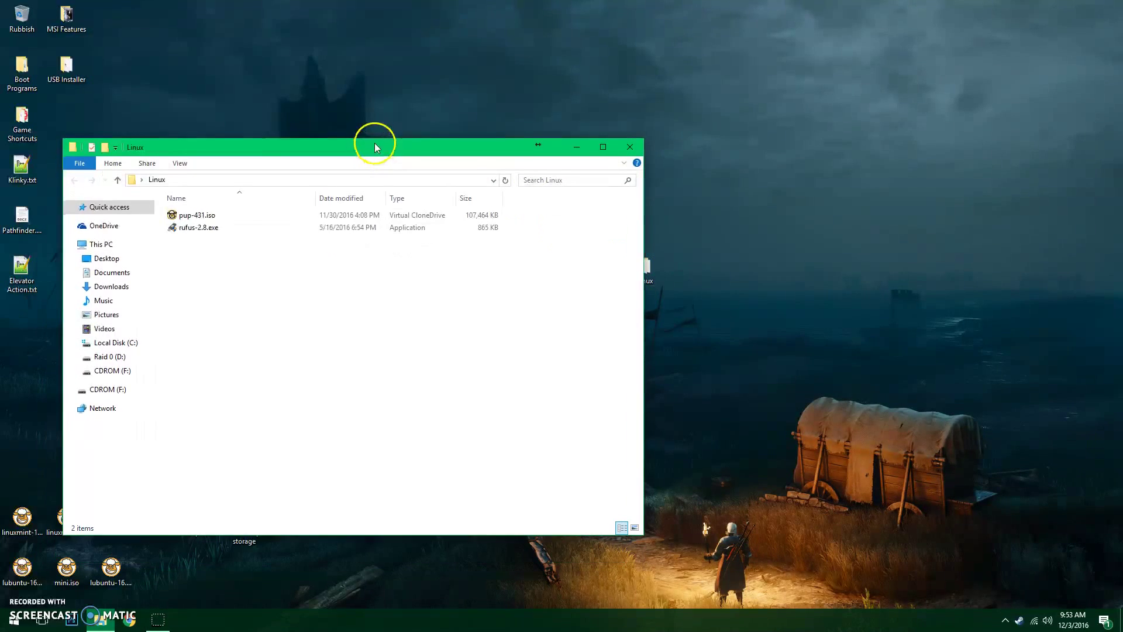
left_click(222, 223)
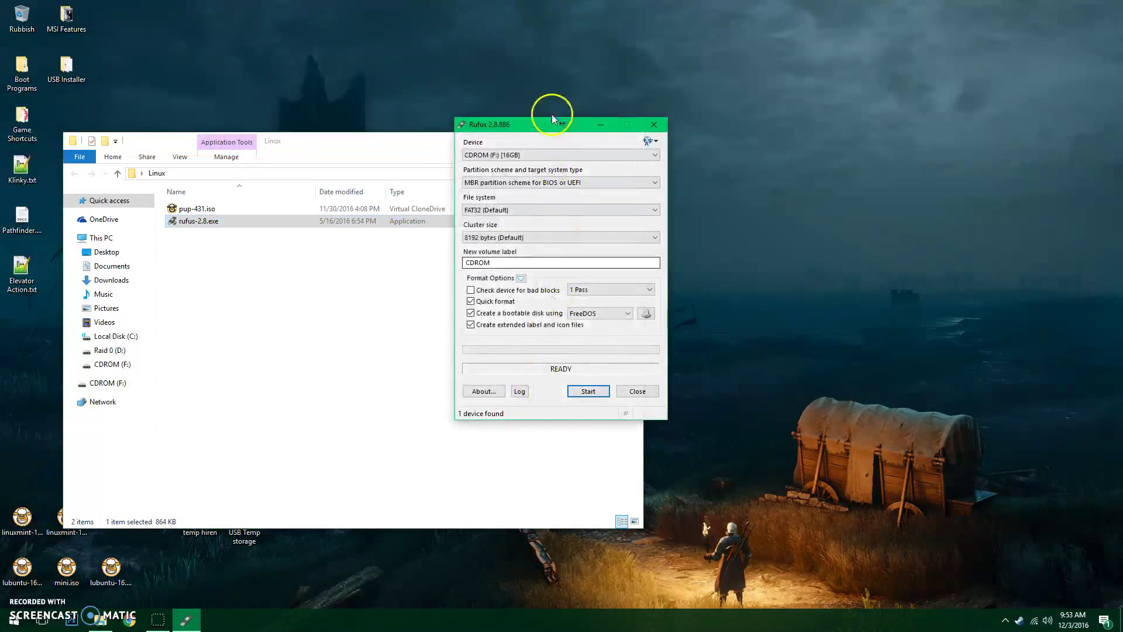
left_click_drag(536, 124, 763, 73)
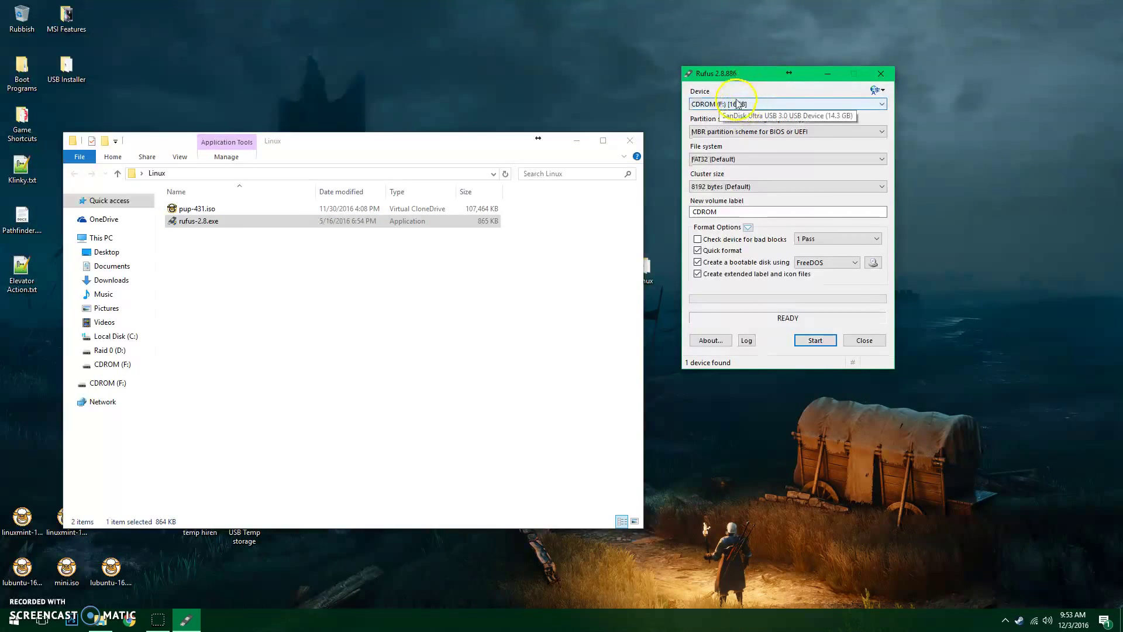
Step: Choose CDROM (F:) [16GB] as the Rufus target device and keep the volume label CDROM
left_click(754, 104)
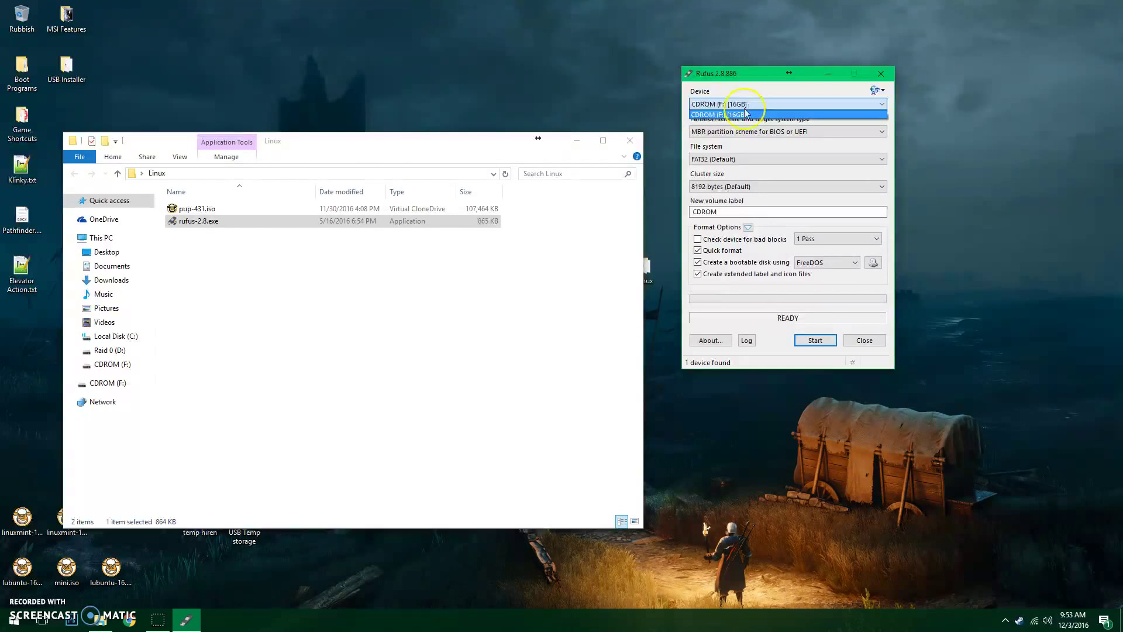
left_click(744, 117)
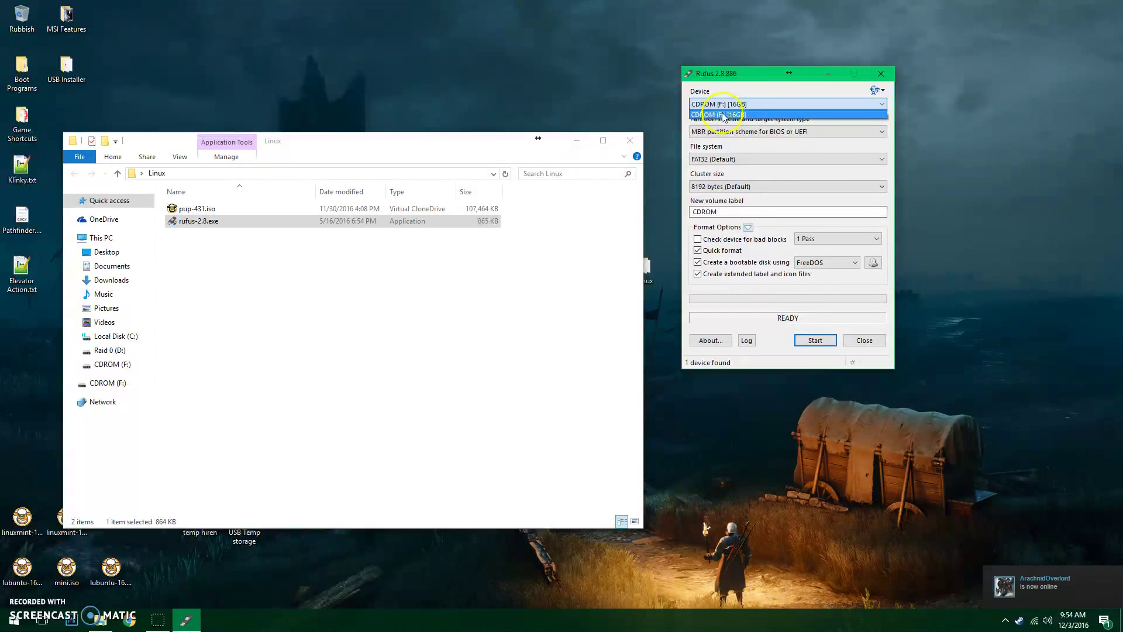
left_click(724, 115)
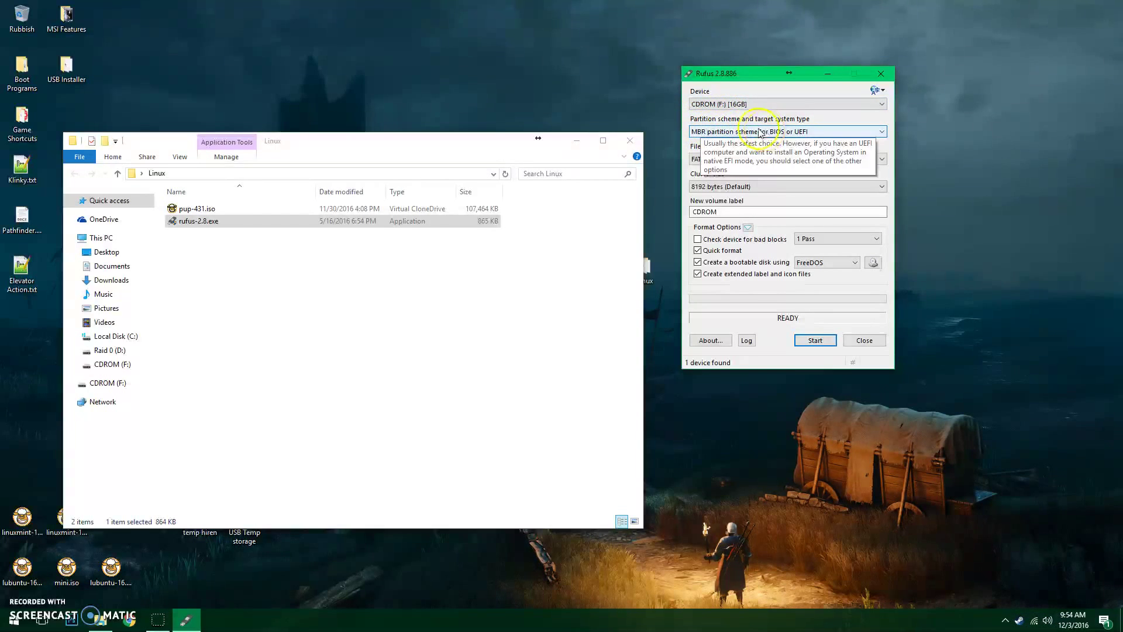
double_click(714, 211)
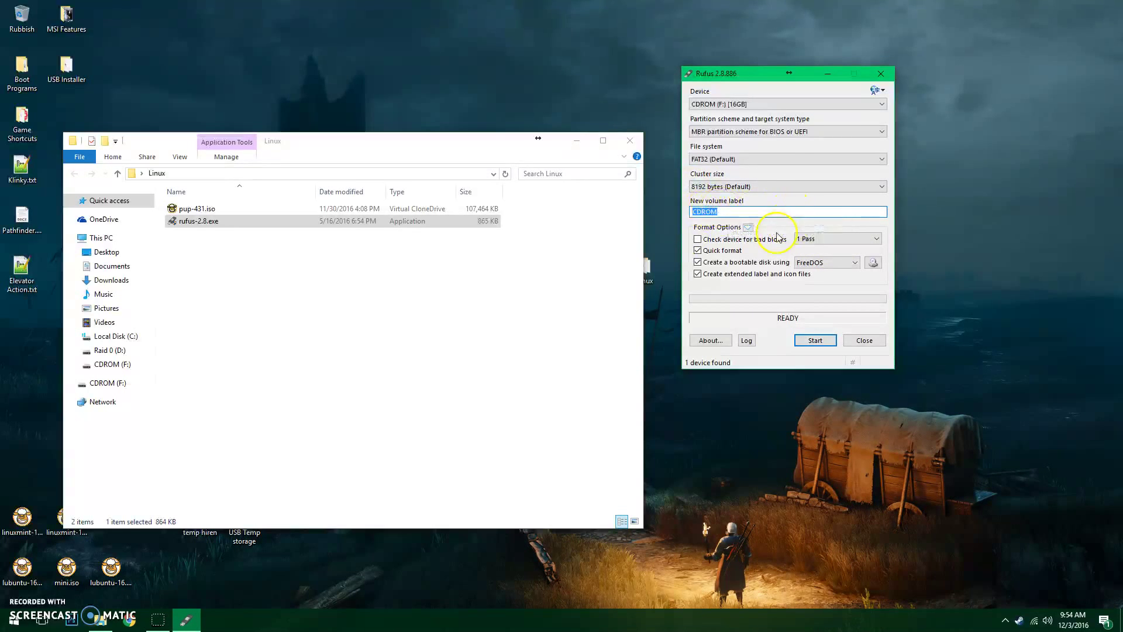
Step: Set the bootable disk type to ISO Image and load pup-431.iso from the desktop's Linux folder
left_click(835, 263)
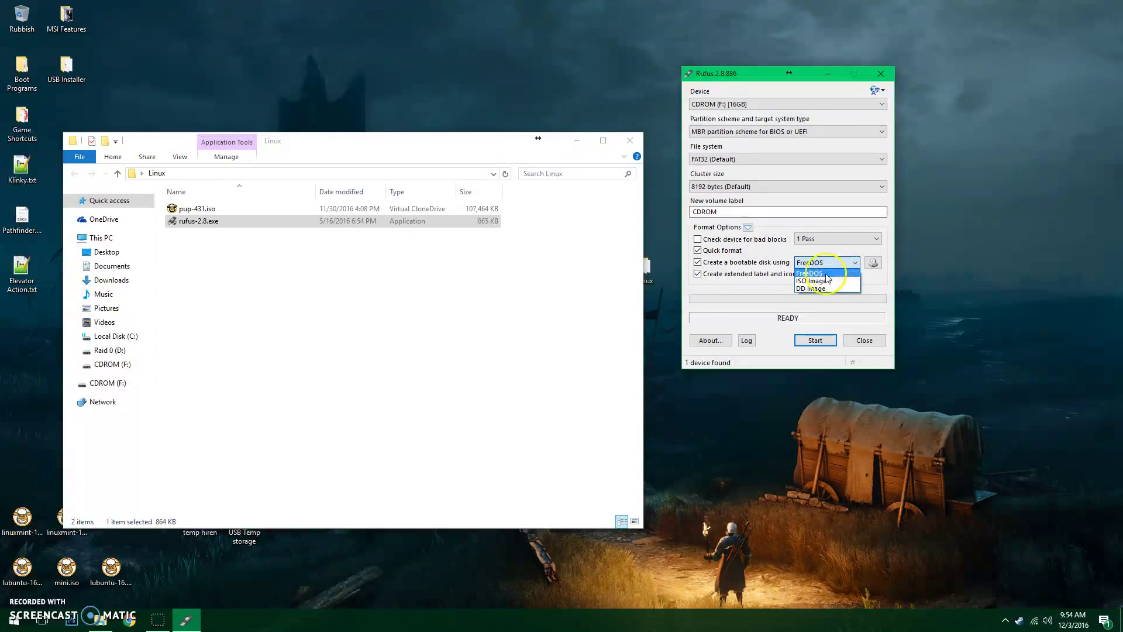
left_click(821, 282)
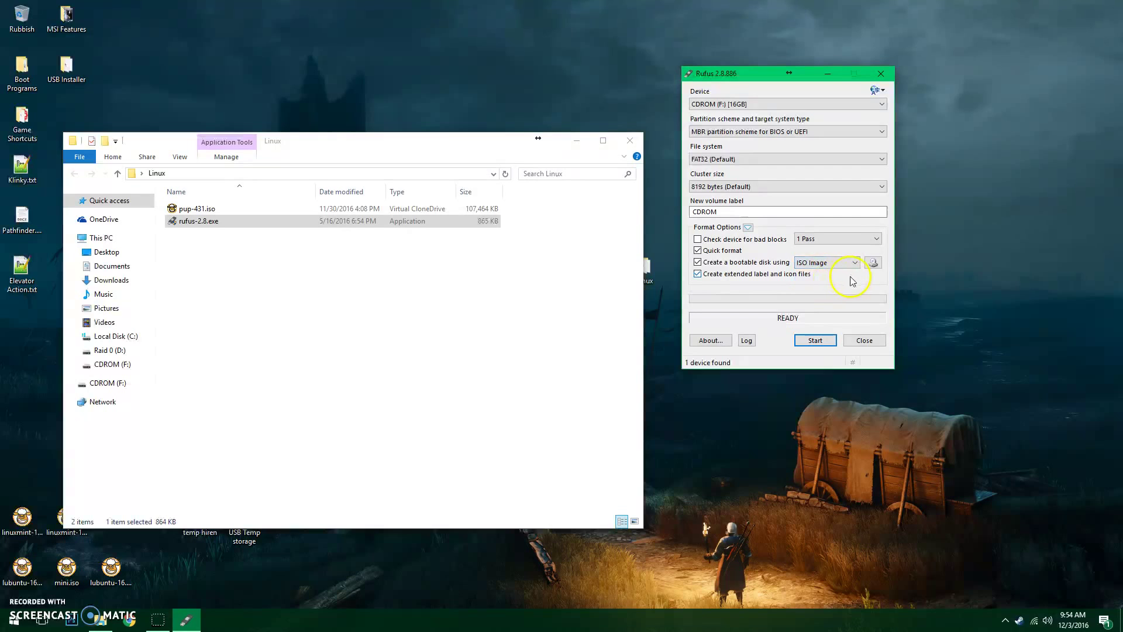
left_click(874, 263)
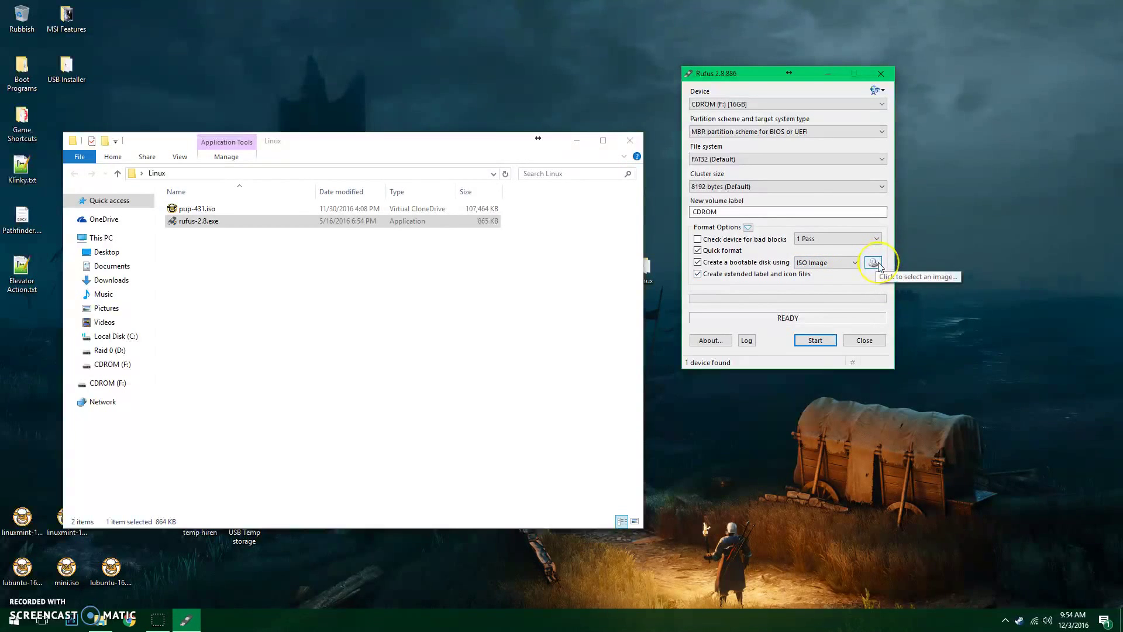
left_click(879, 263)
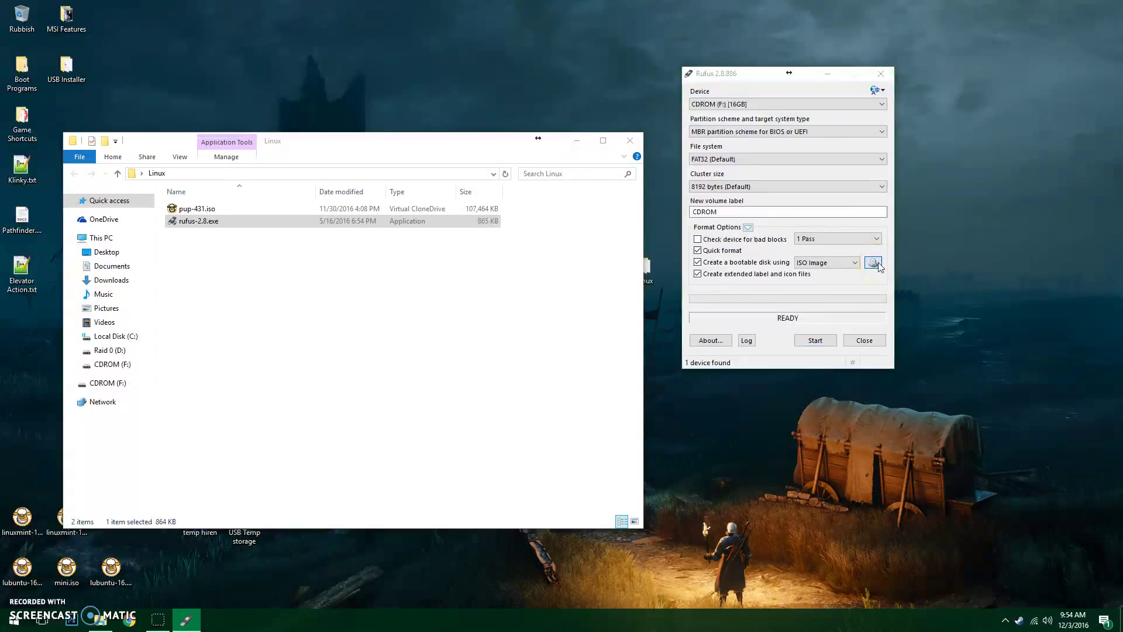
left_click_drag(829, 95, 614, 116)
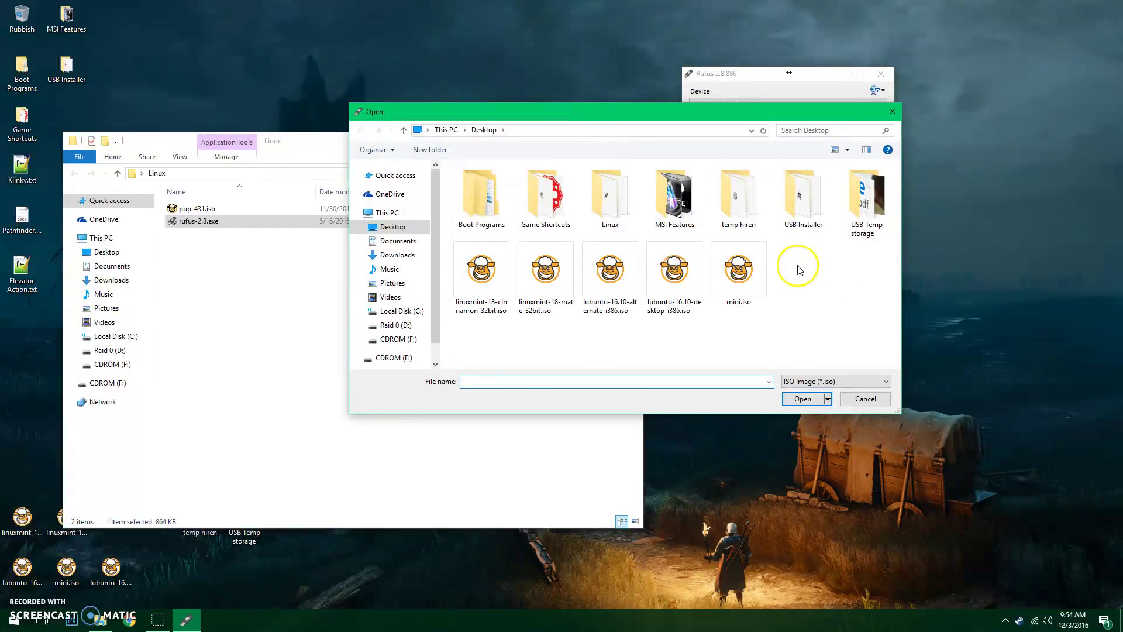
left_click(772, 224)
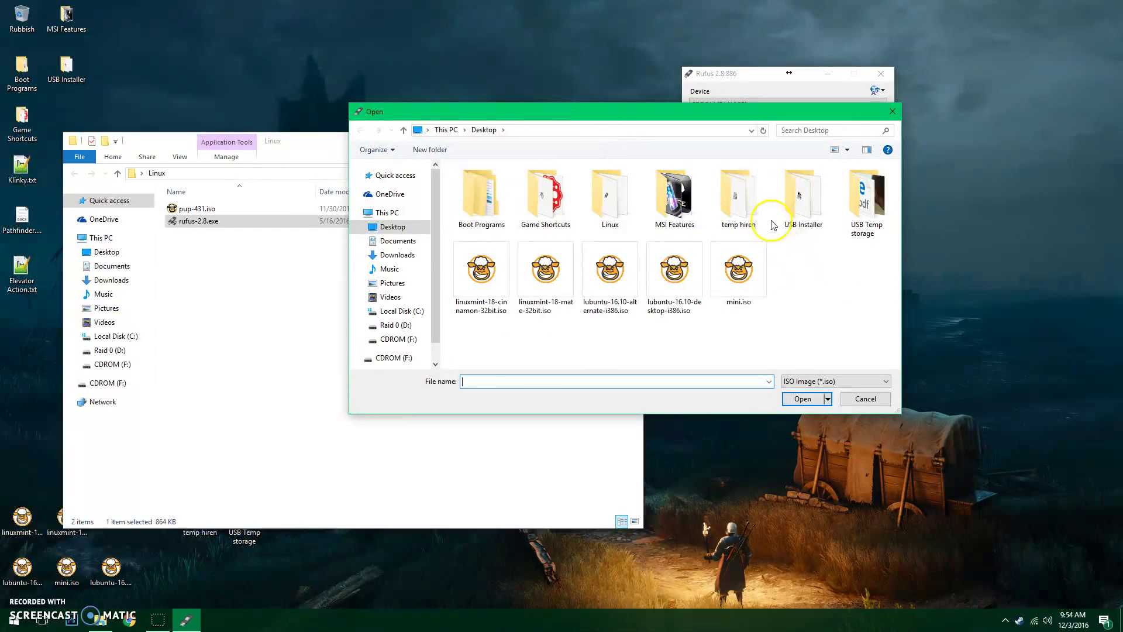
double_click(614, 216)
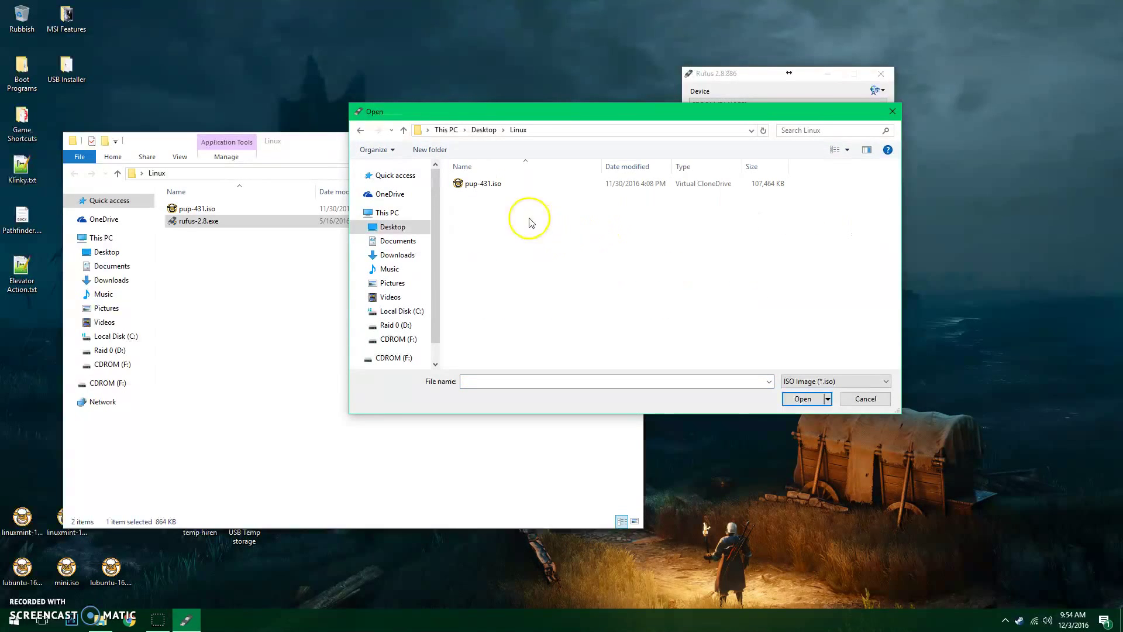
double_click(501, 185)
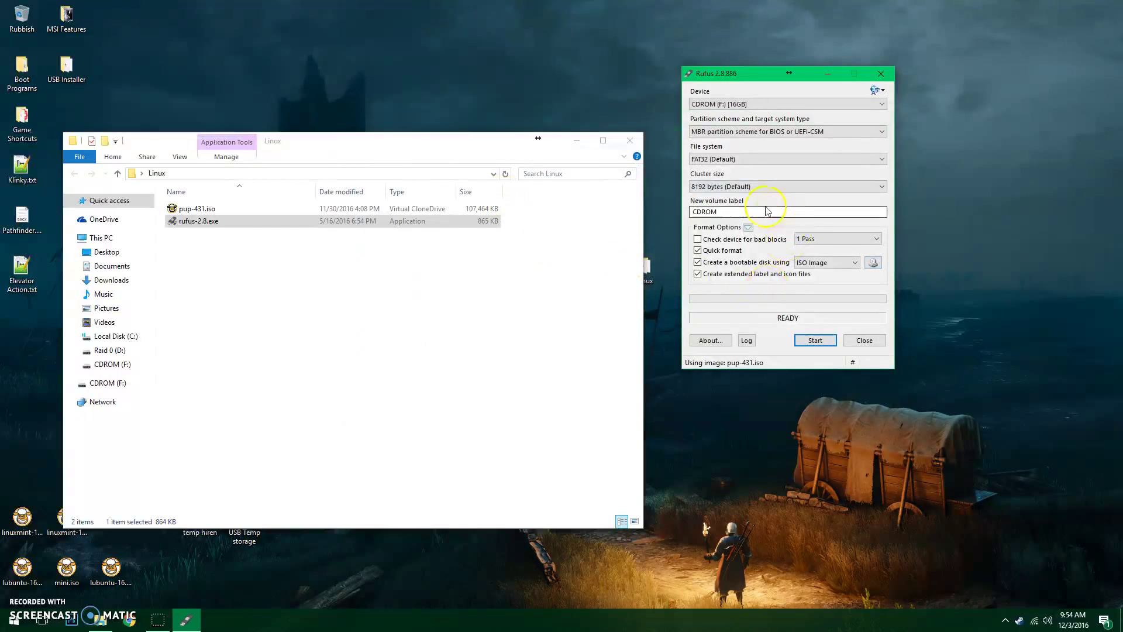
Step: Write the Puppy Linux image to the USB drive, accepting the data erasure, and close Rufus once it finishes
left_click(815, 341)
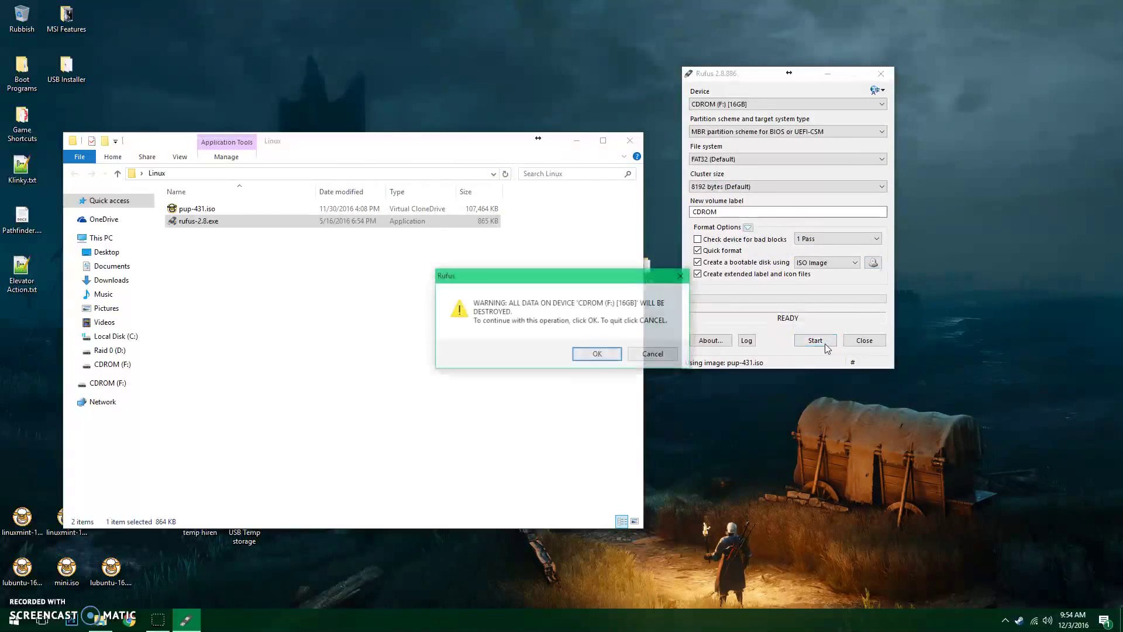
left_click(597, 354)
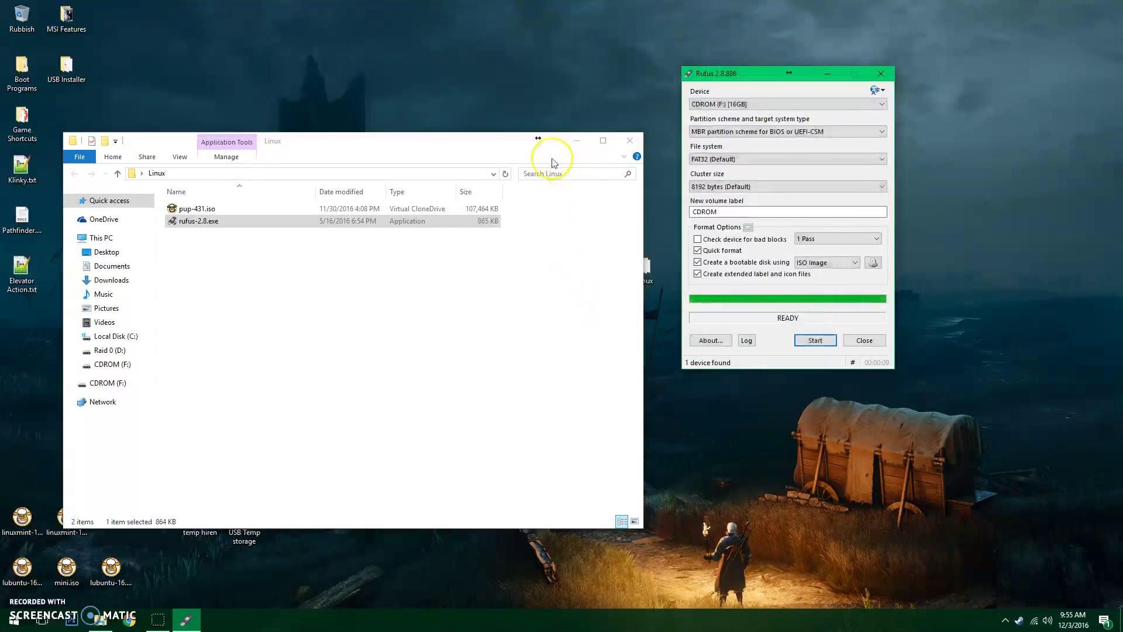
left_click_drag(757, 76, 727, 49)
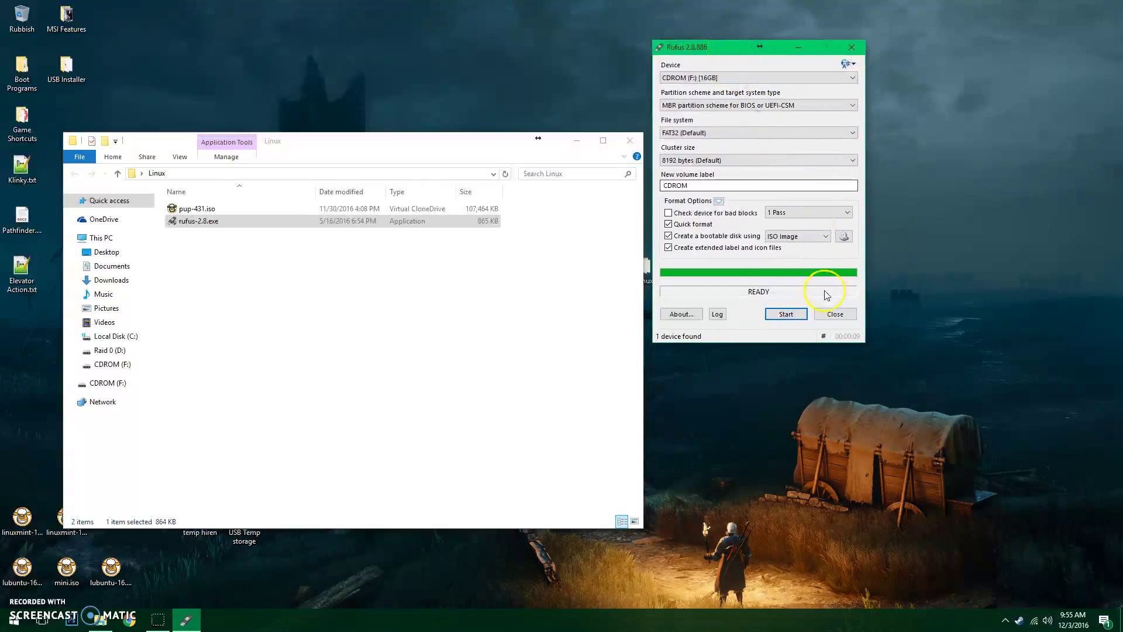
left_click(837, 317)
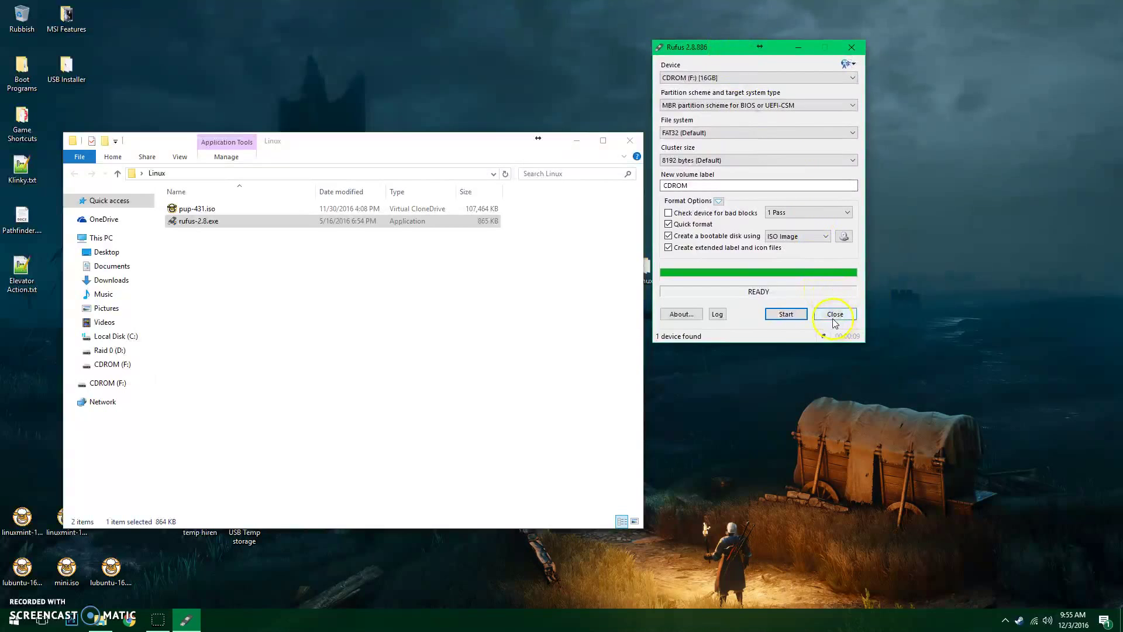
Step: Open the CDROM (F:) drive from This PC to check the written files, and close the window
left_click(468, 342)
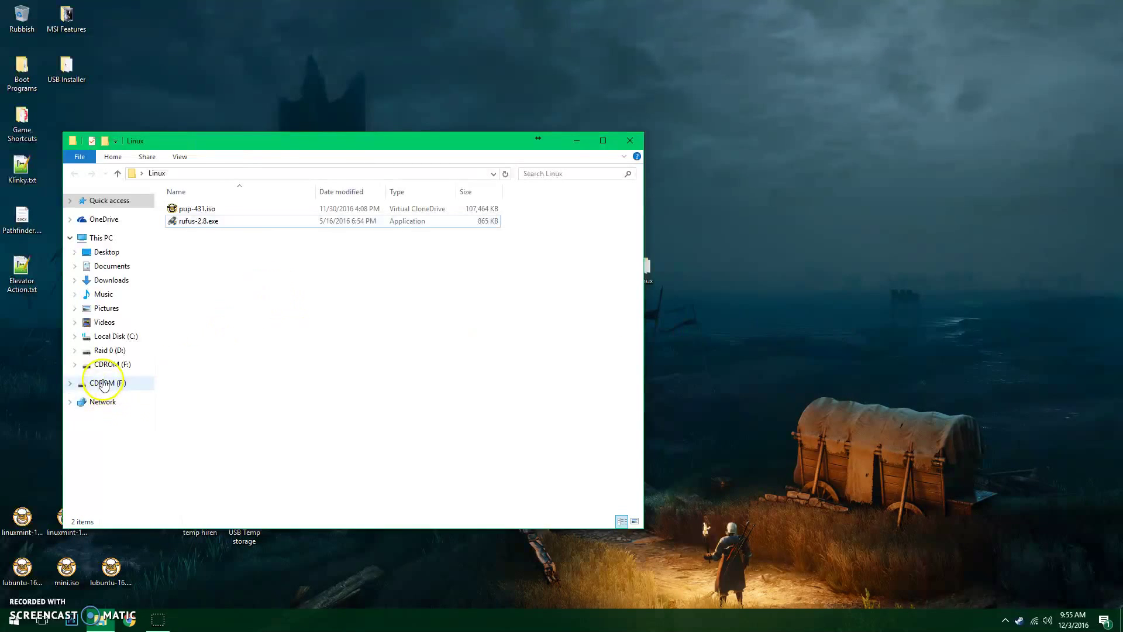
left_click(98, 237)
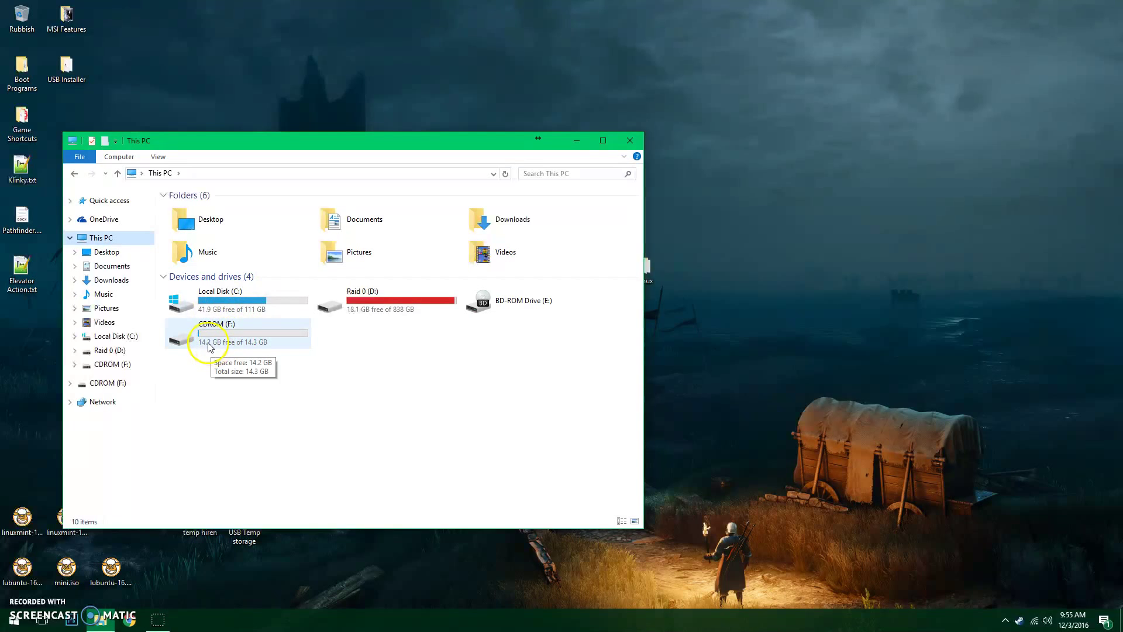
double_click(242, 344)
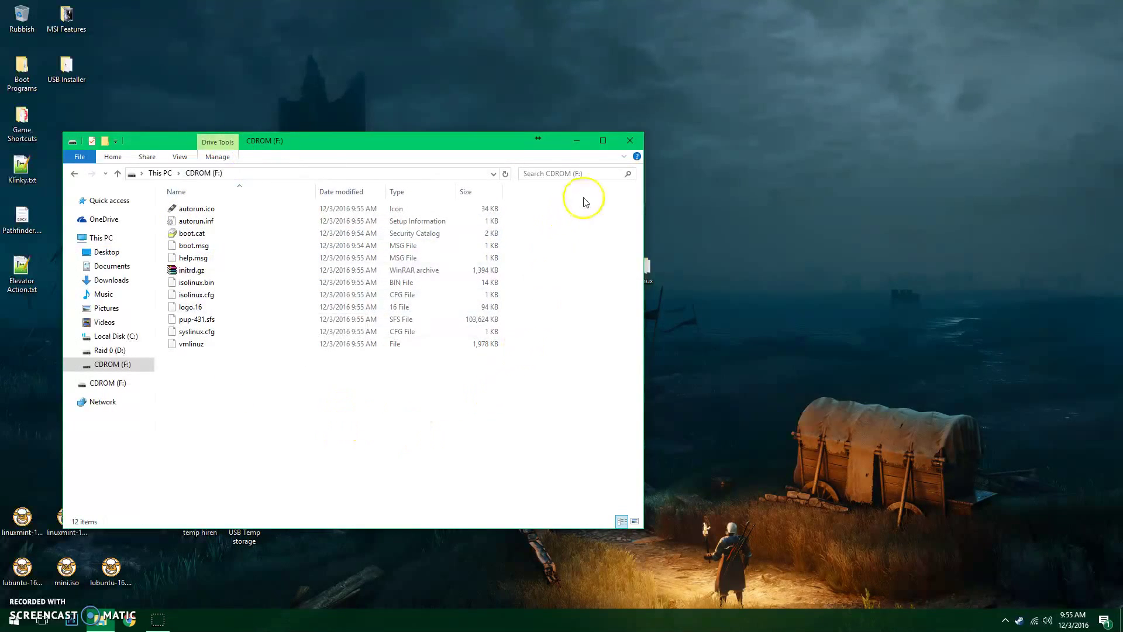
left_click(629, 141)
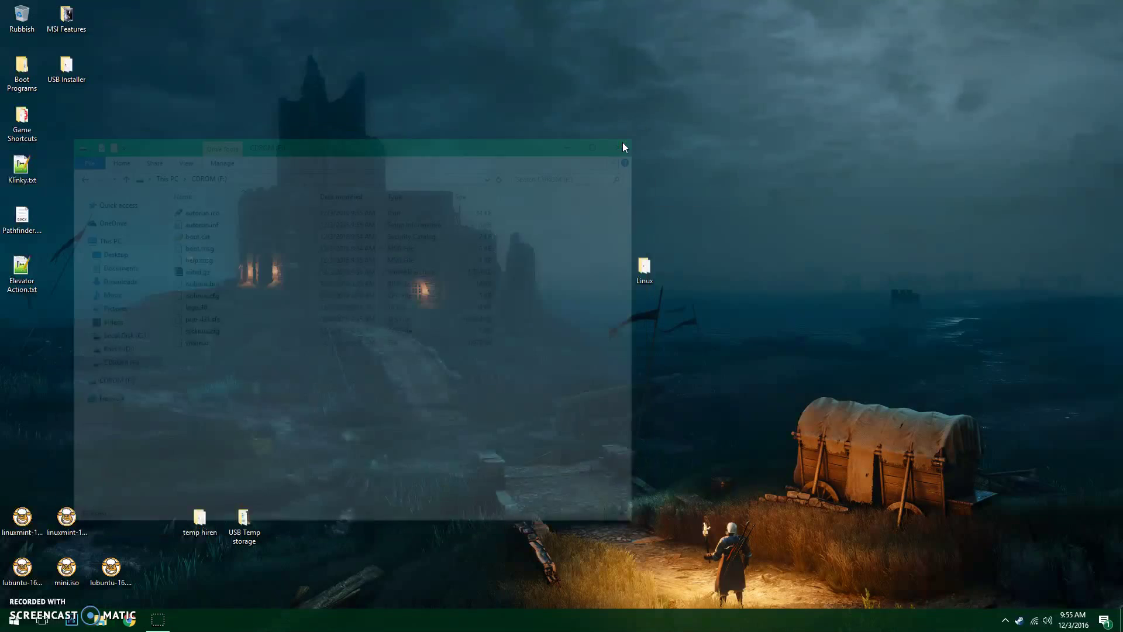